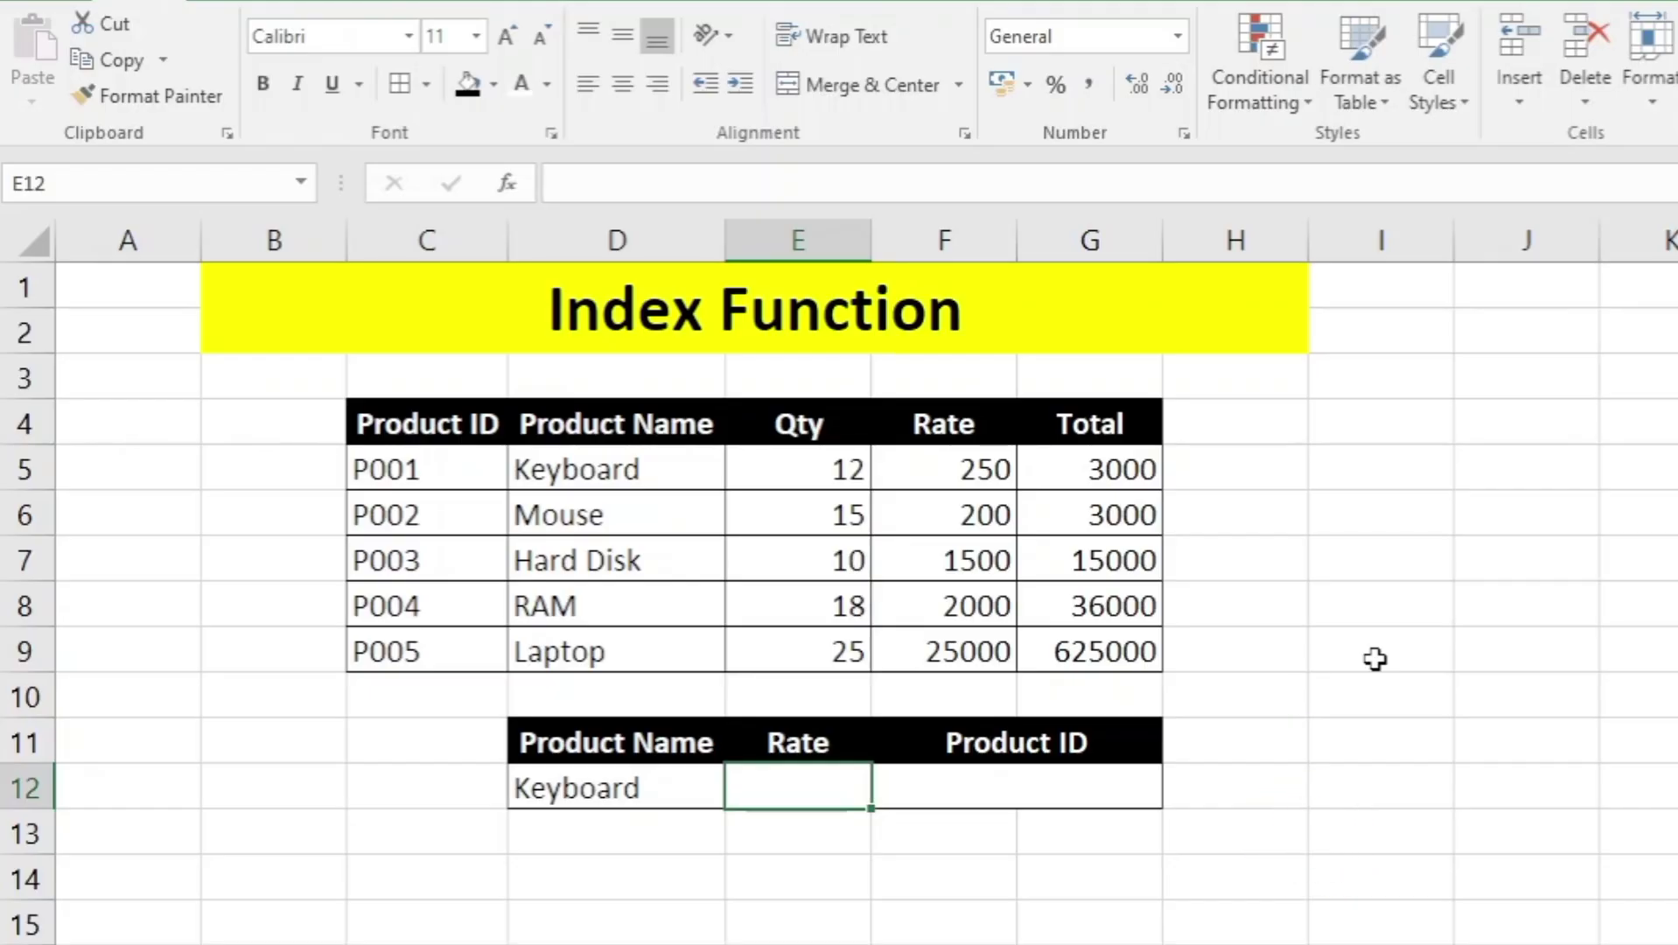
# - Review the product list's Product ID, Product Name, Qty, Rate and Total columns
pyautogui.click(1372, 657)
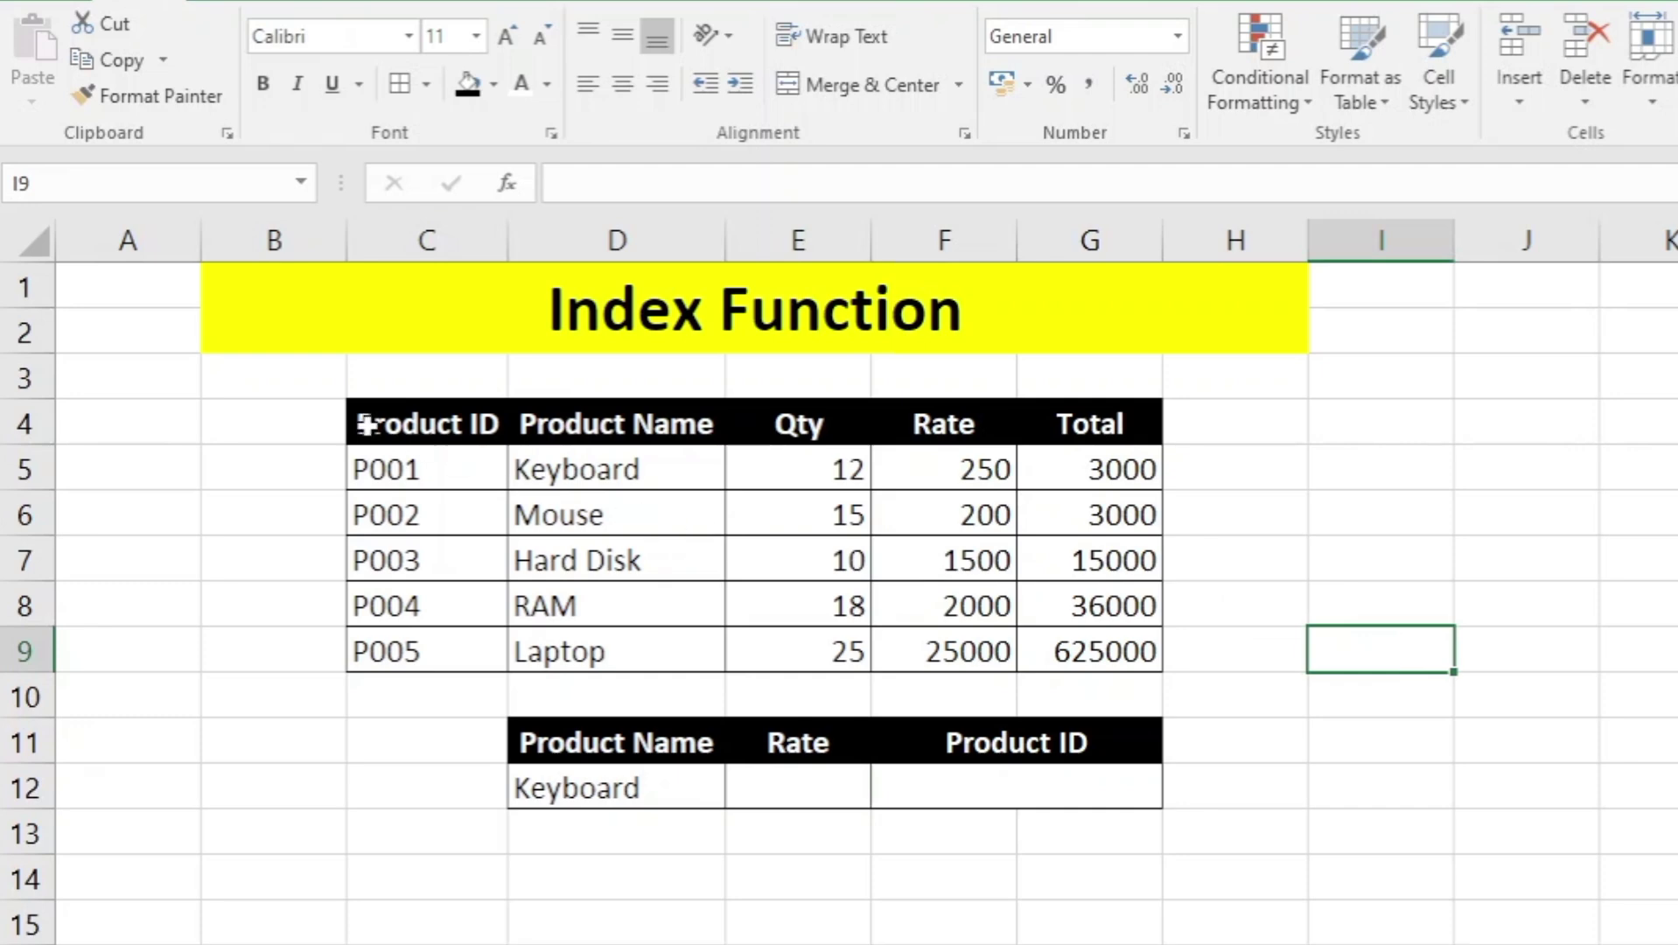
pyautogui.moveTo(381, 423); pyautogui.dragTo(411, 560)
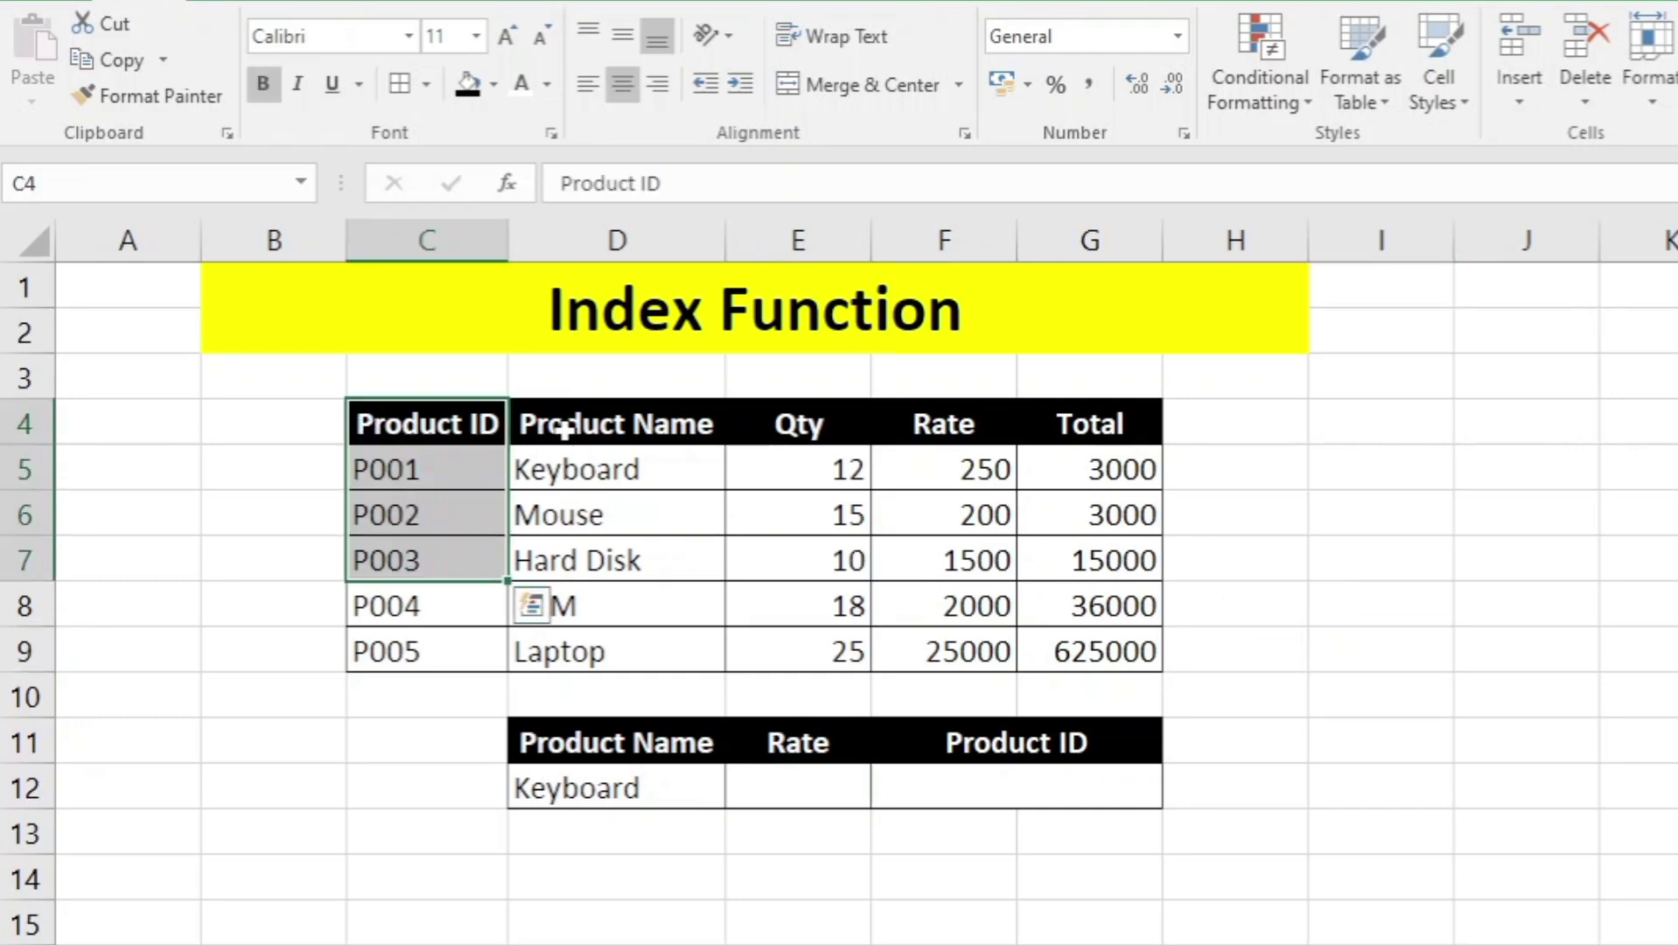
pyautogui.moveTo(560, 429); pyautogui.dragTo(612, 516)
pyautogui.moveTo(788, 423); pyautogui.dragTo(816, 525)
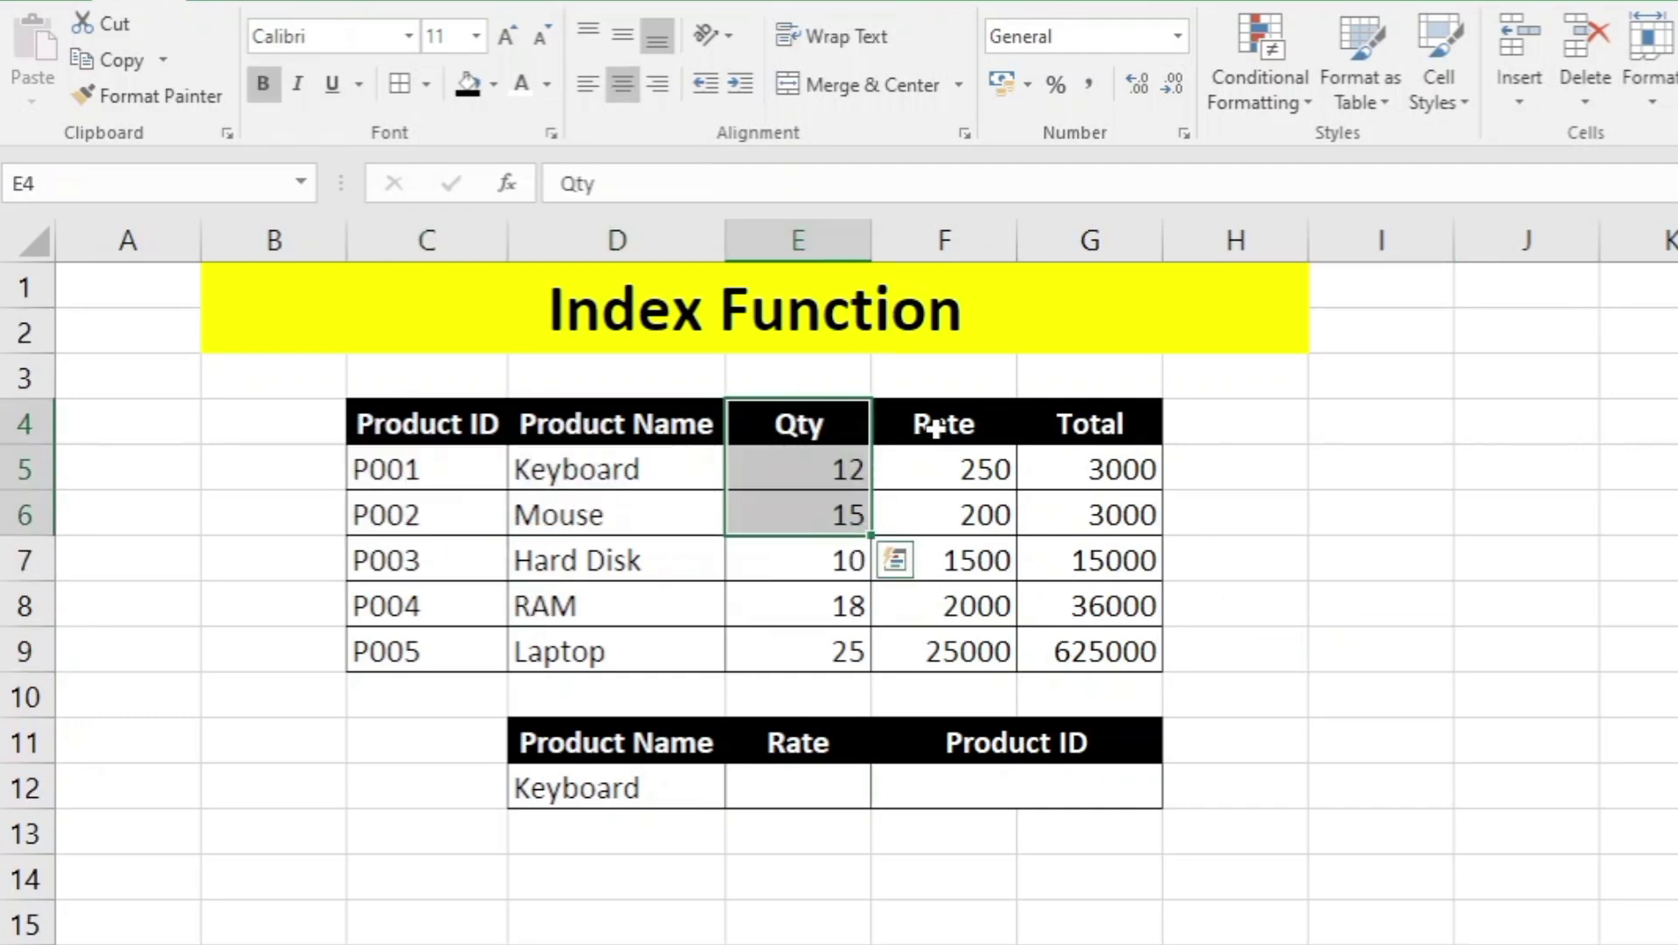
pyautogui.moveTo(928, 424); pyautogui.dragTo(945, 516)
pyautogui.moveTo(1117, 424)
pyautogui.mouseDown()
pyautogui.moveTo(1119, 518)
pyautogui.moveTo(1186, 558)
pyautogui.mouseUp()
pyautogui.click(1404, 610)
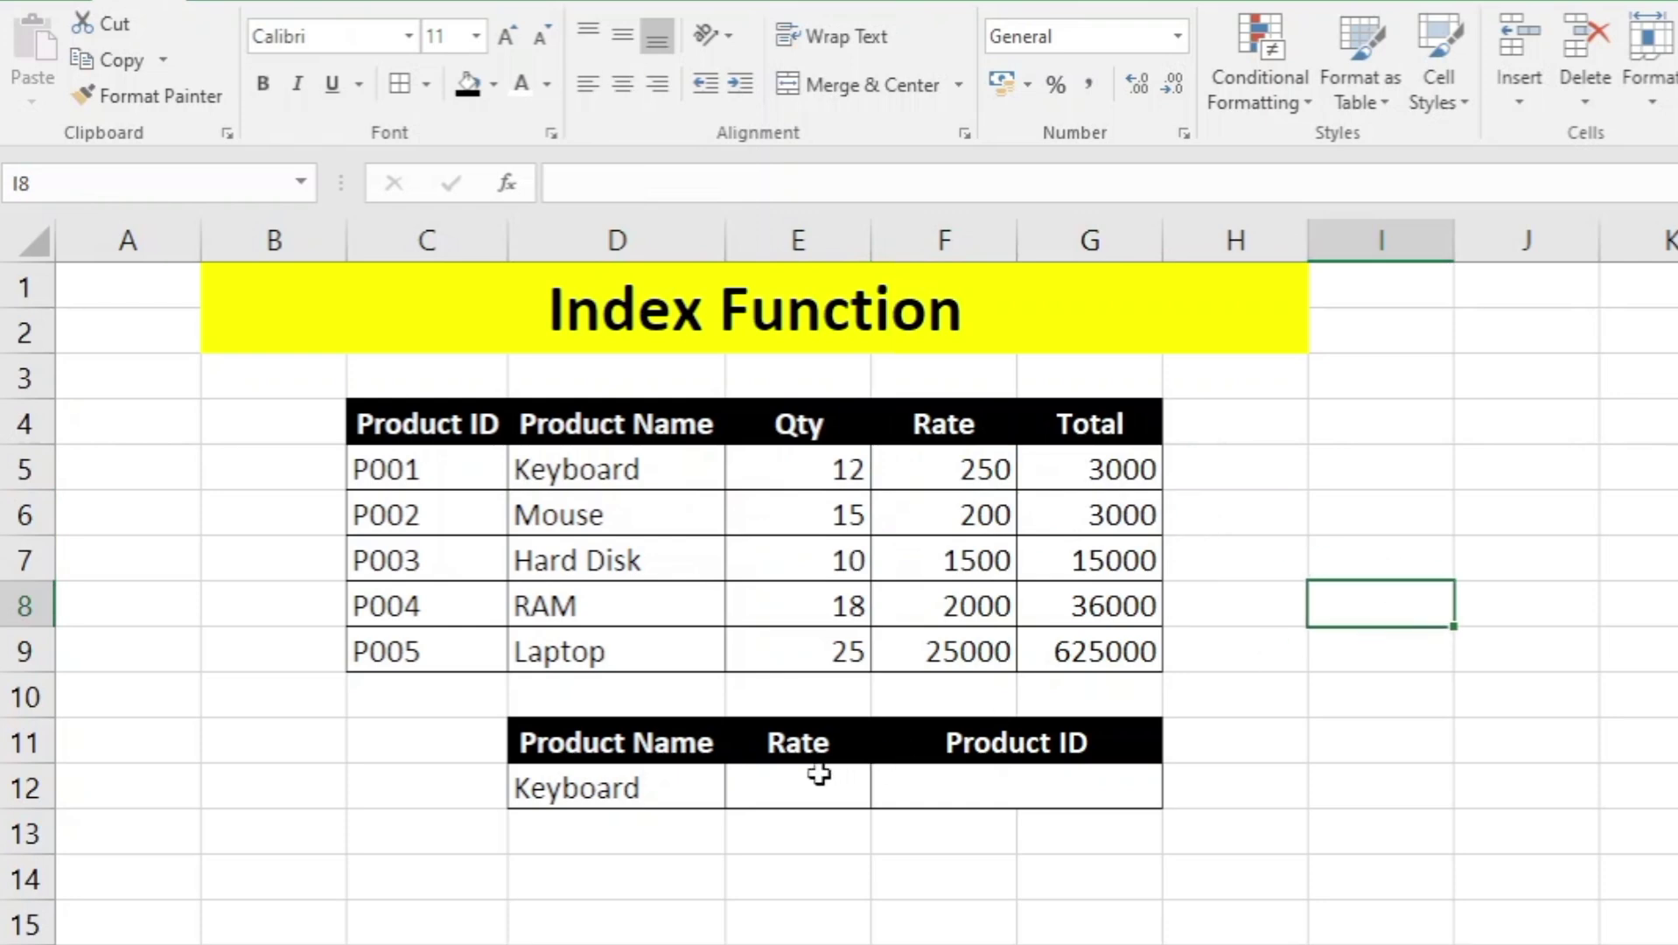
# - Review the lookup table: Keyboard as the product, with empty Rate and Product ID results
pyautogui.click(762, 695)
pyautogui.click(584, 743)
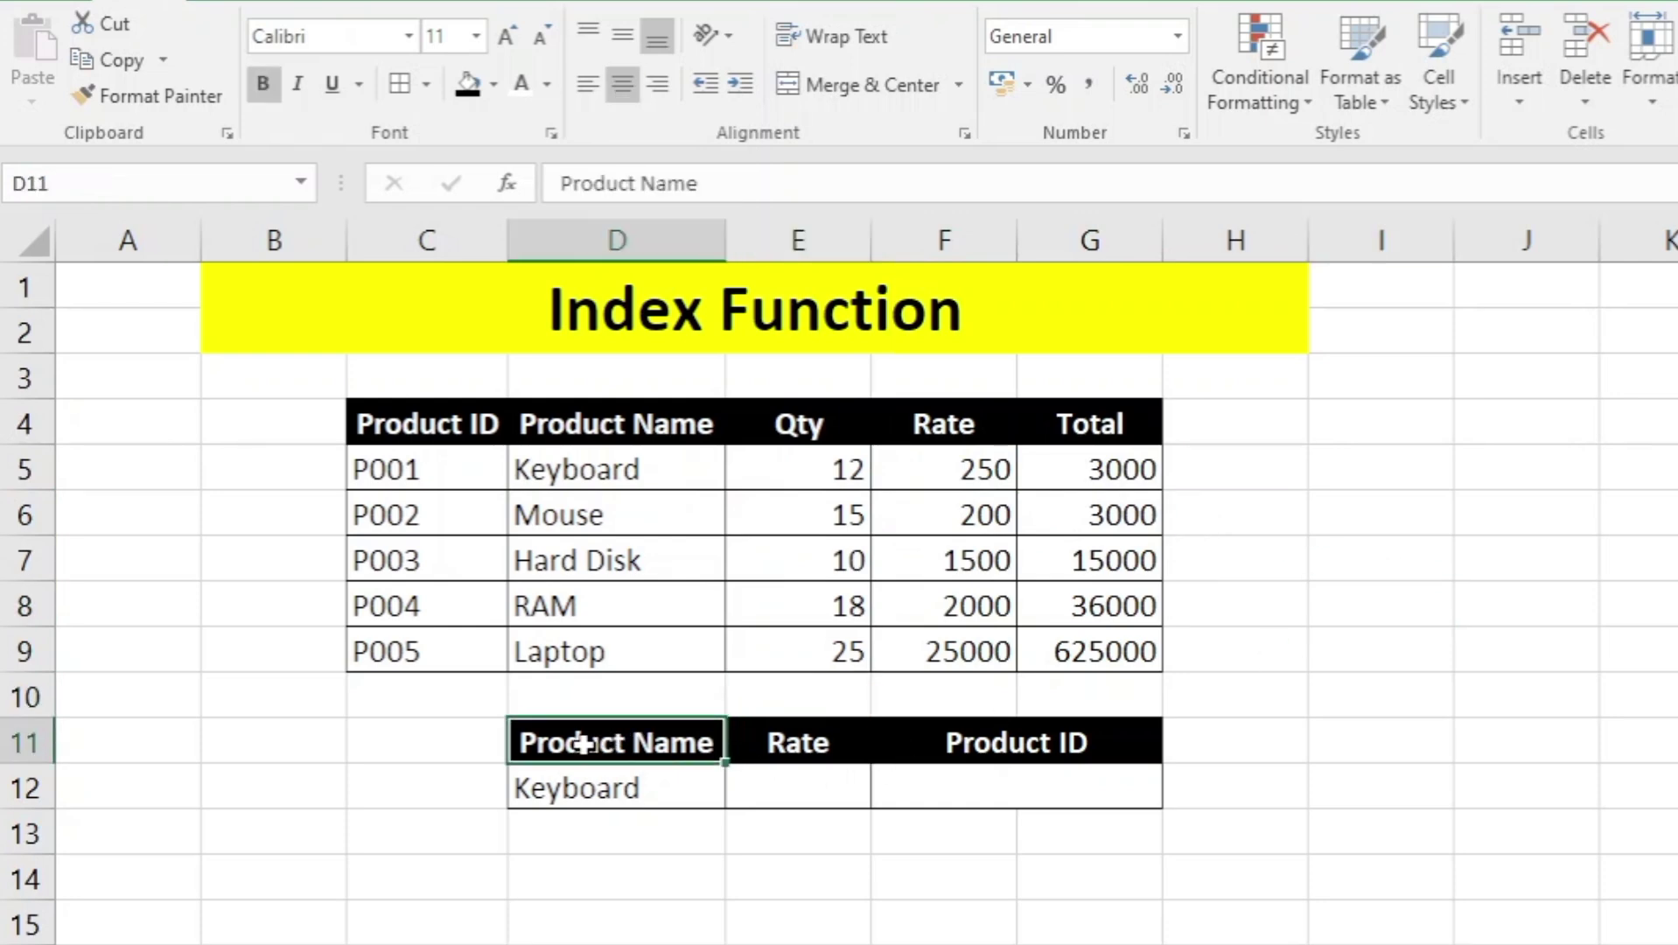
pyautogui.click(585, 787)
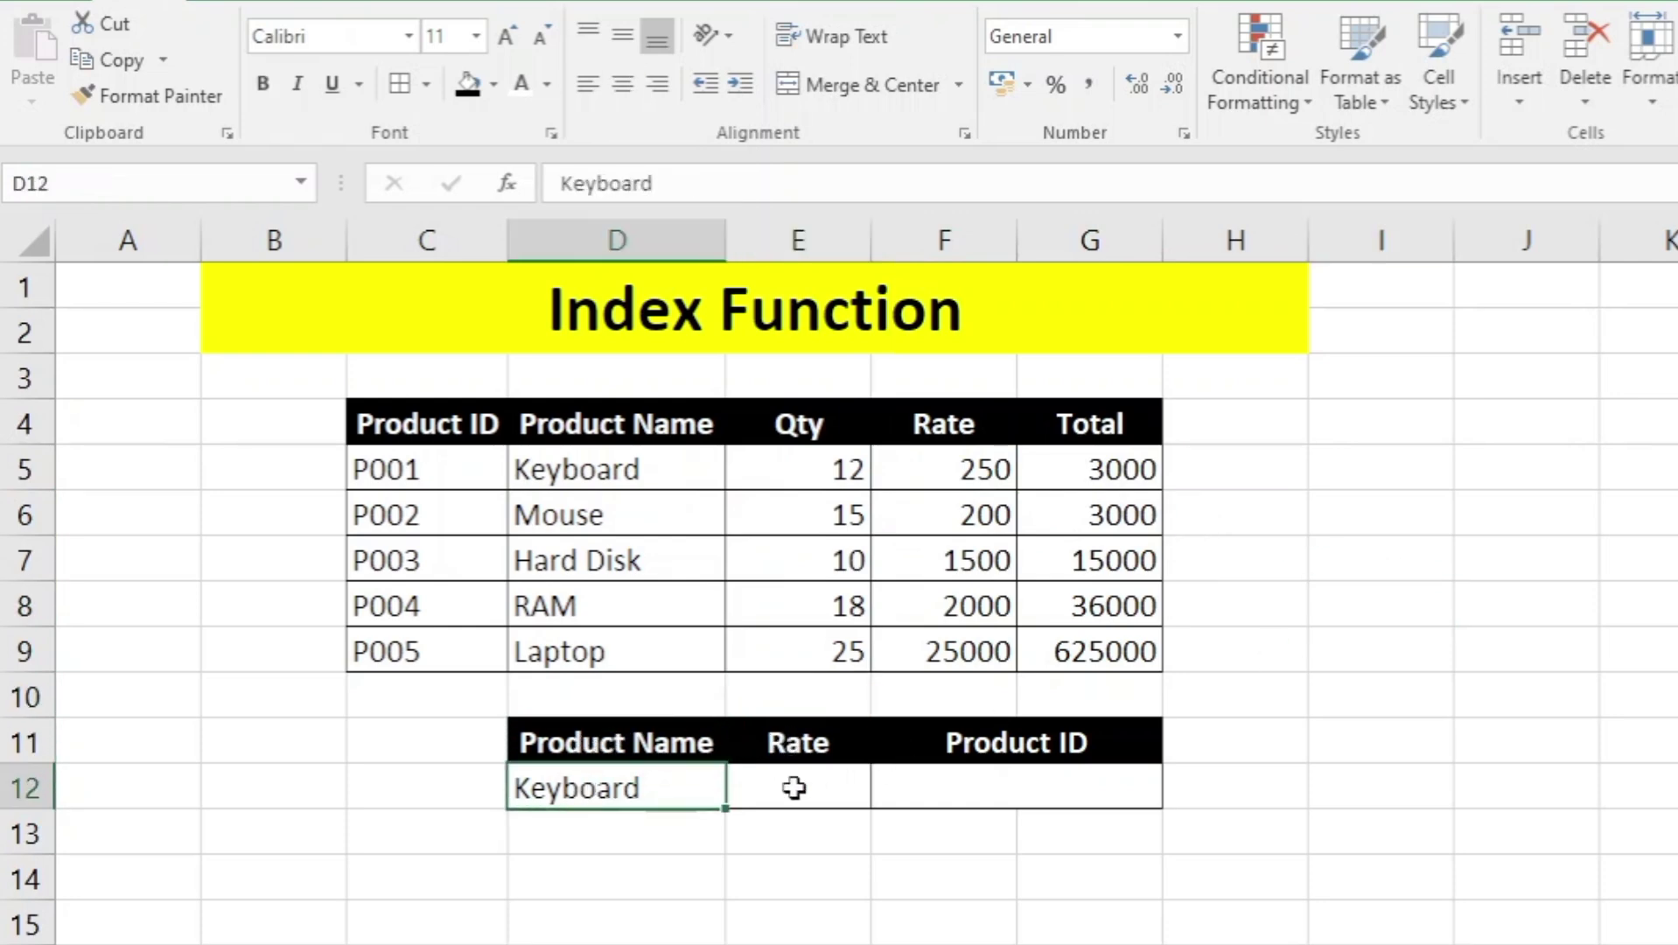
pyautogui.click(940, 795)
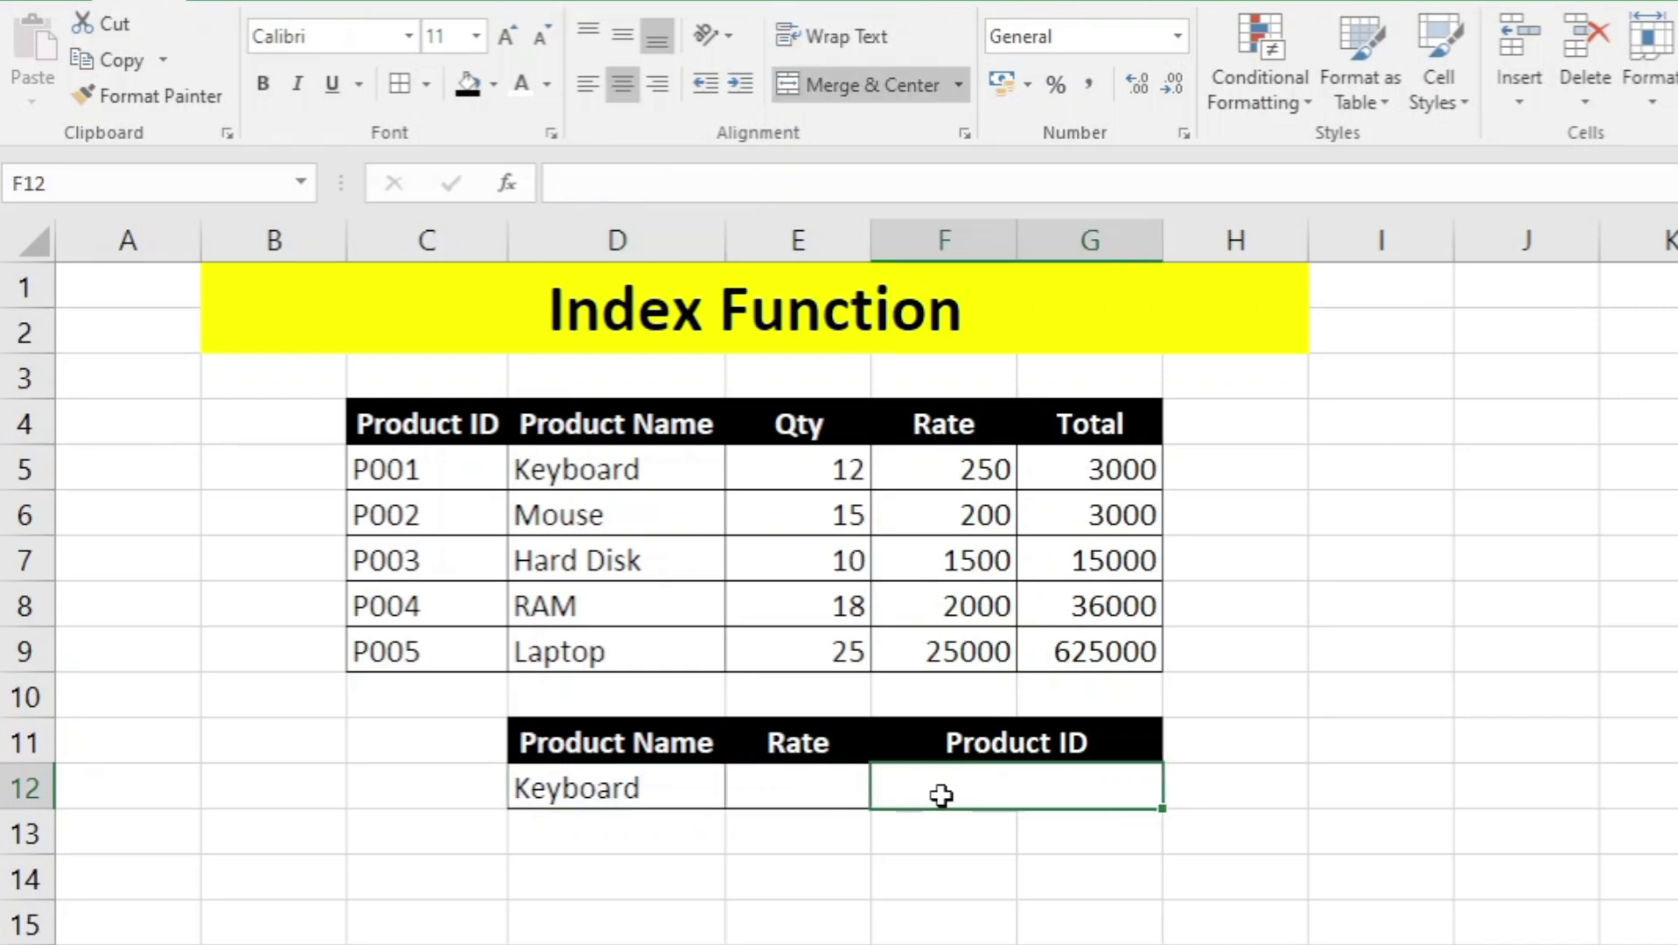
pyautogui.click(758, 757)
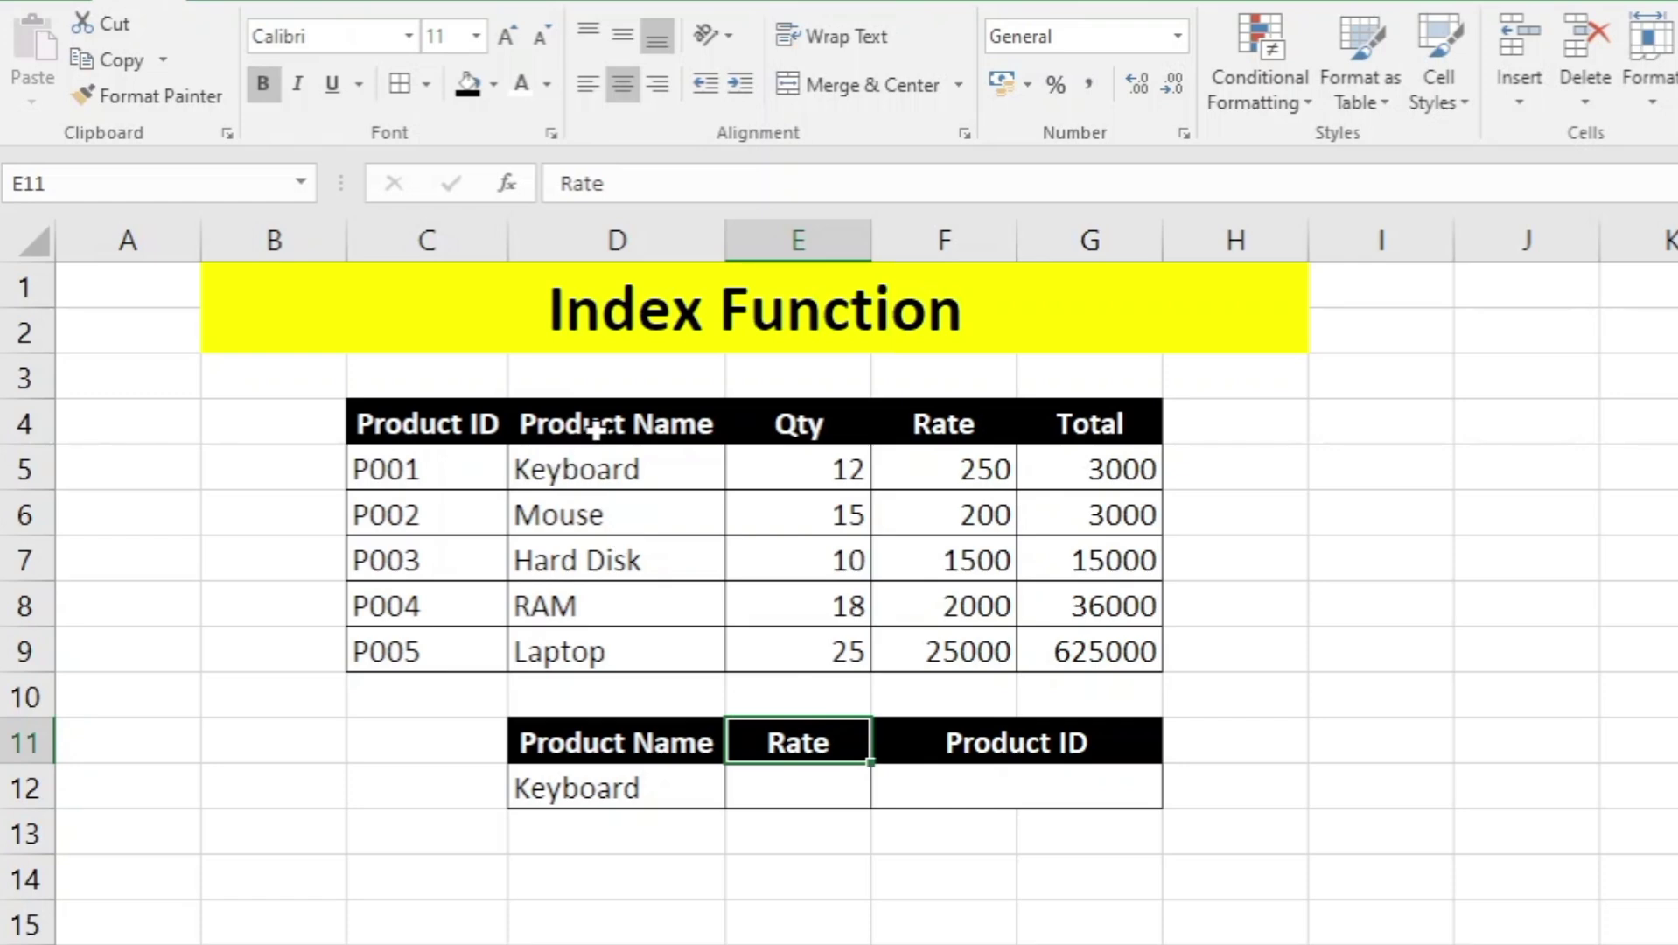
pyautogui.moveTo(593, 428); pyautogui.dragTo(609, 560)
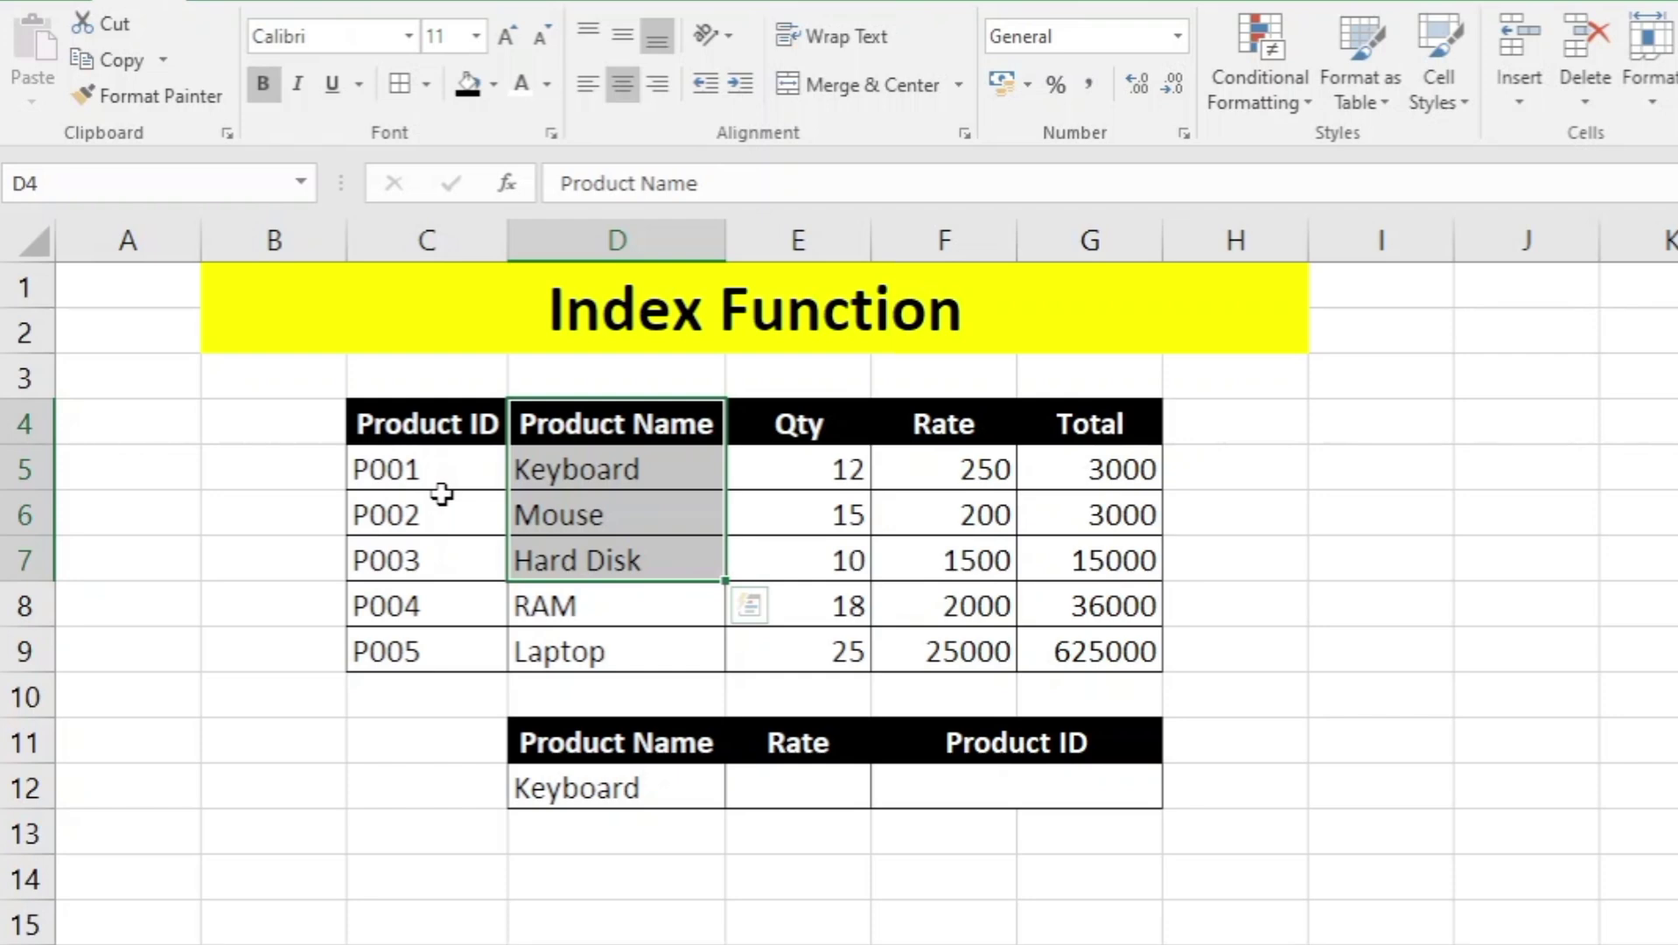
# - Enter =VLOOKUP(D12,D4:G9,3,0) in E12 so Keyboard's Rate shows 250
pyautogui.click(794, 806)
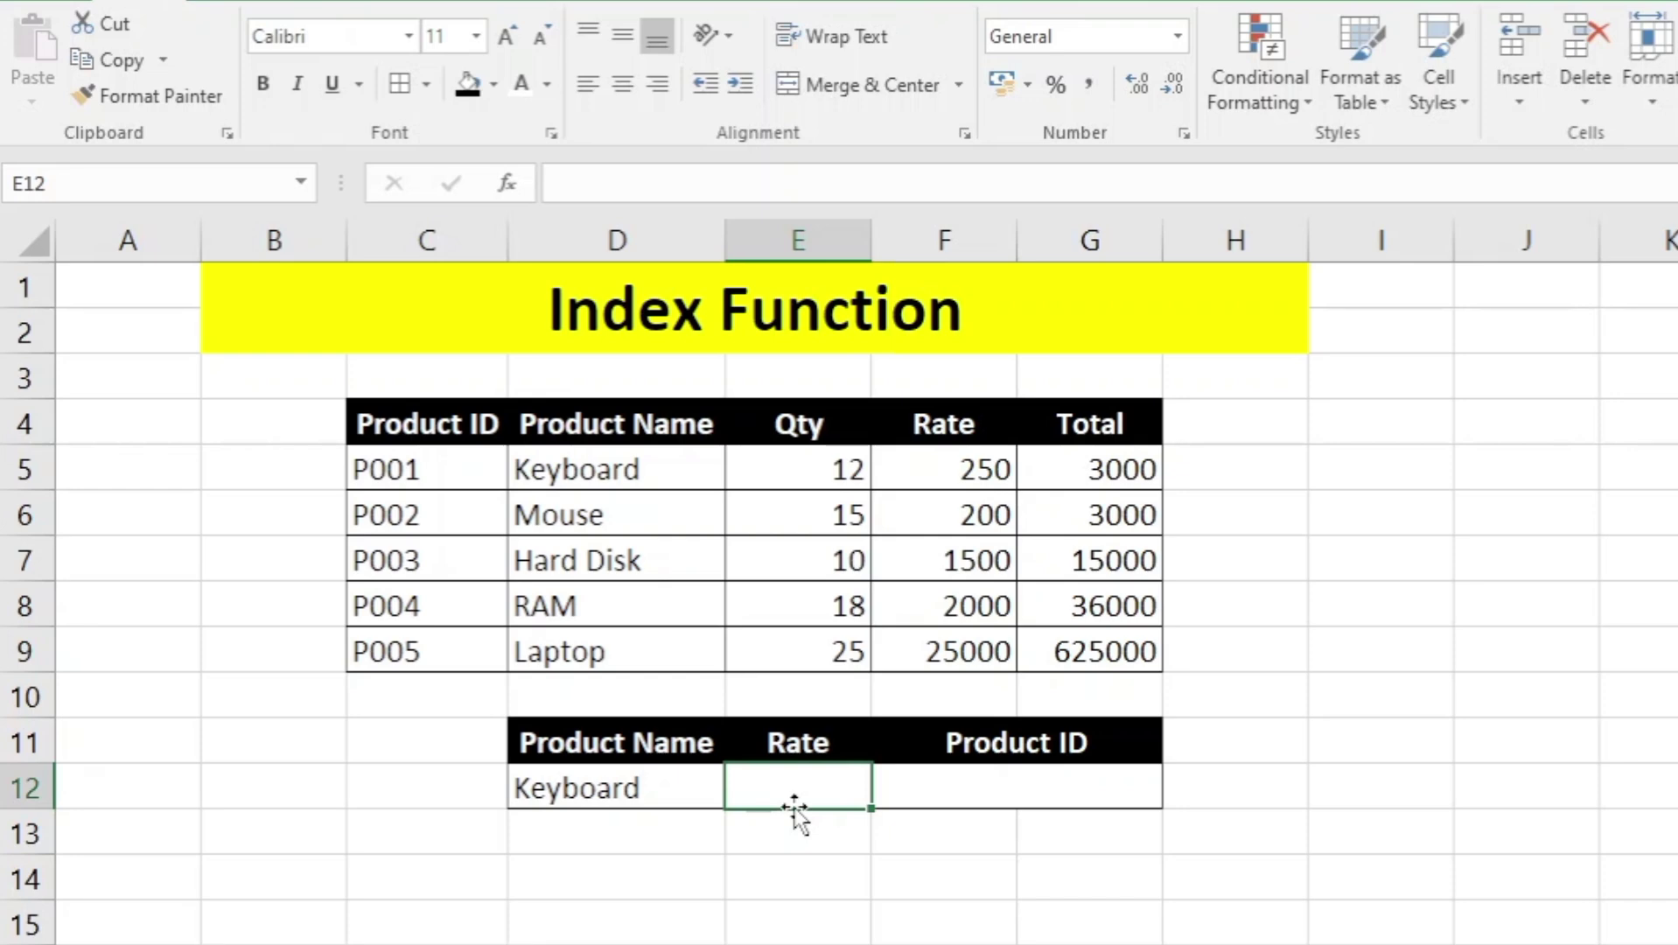
pyautogui.write('=')
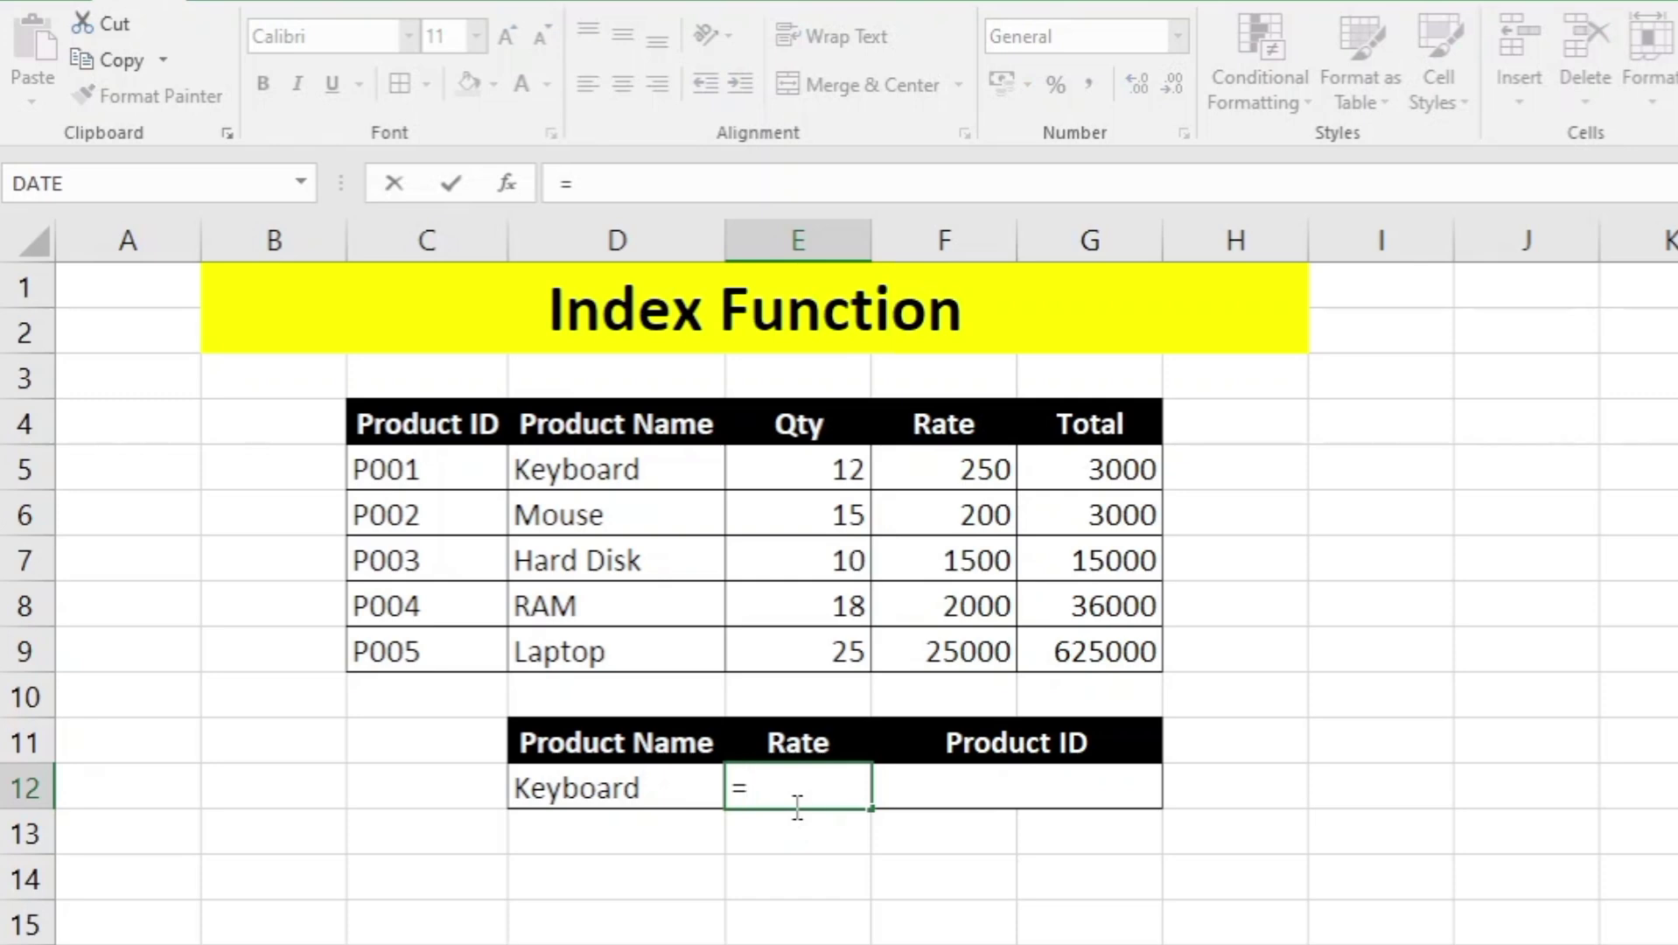
pyautogui.write('vlo')
pyautogui.press('Tab')
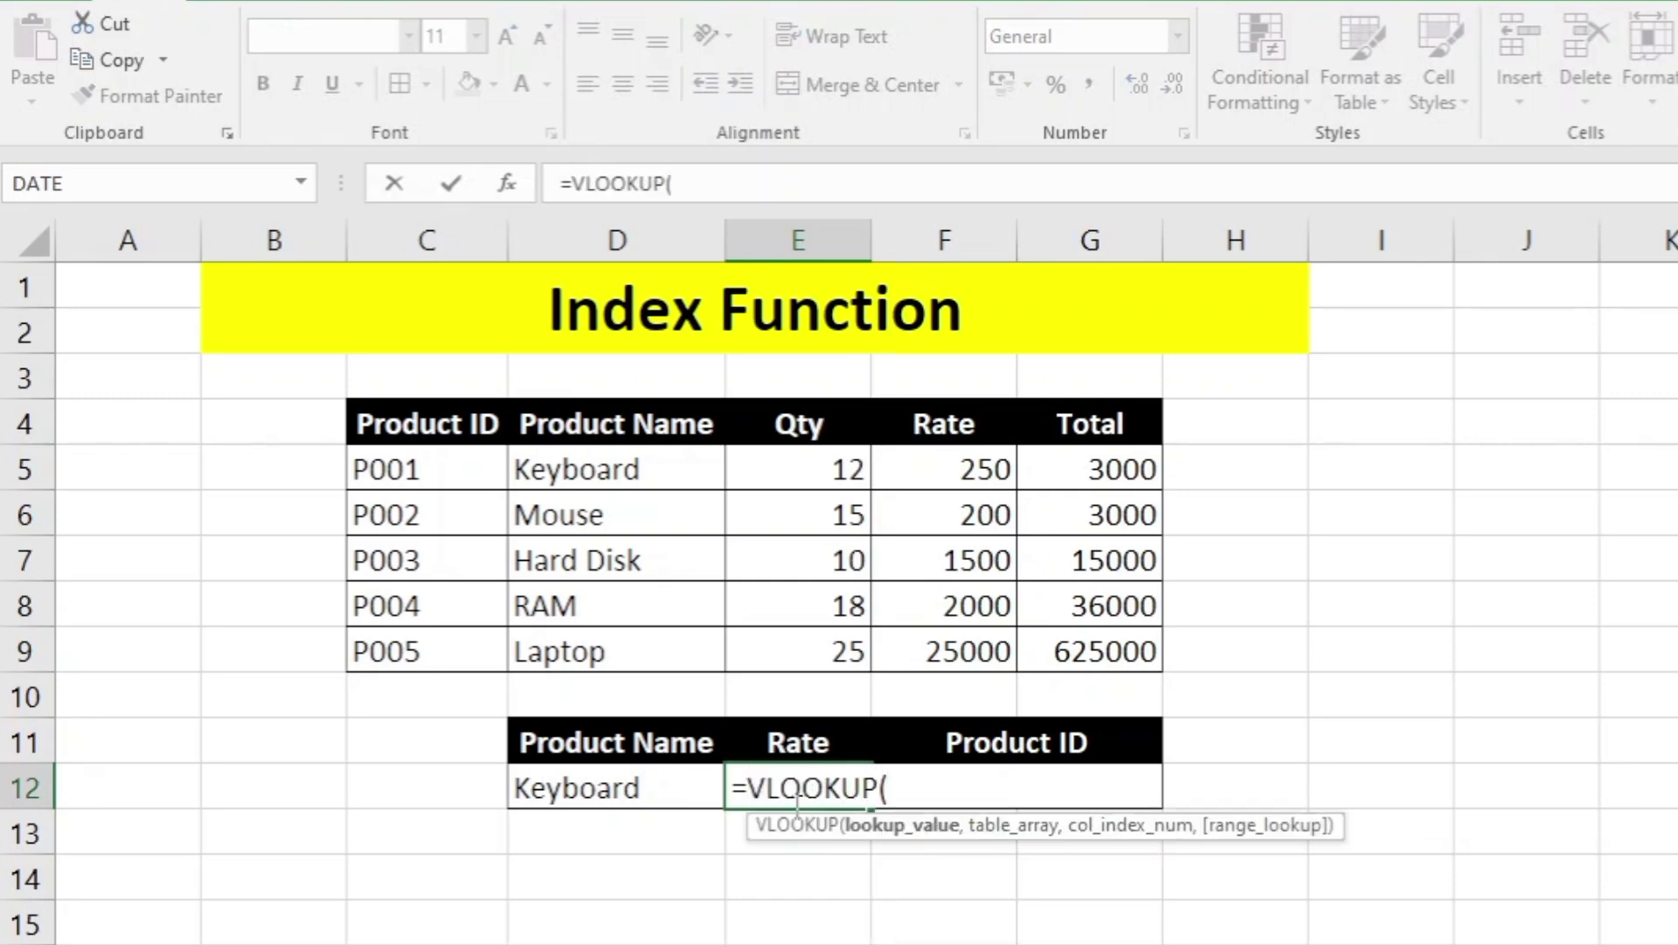
pyautogui.click(629, 787)
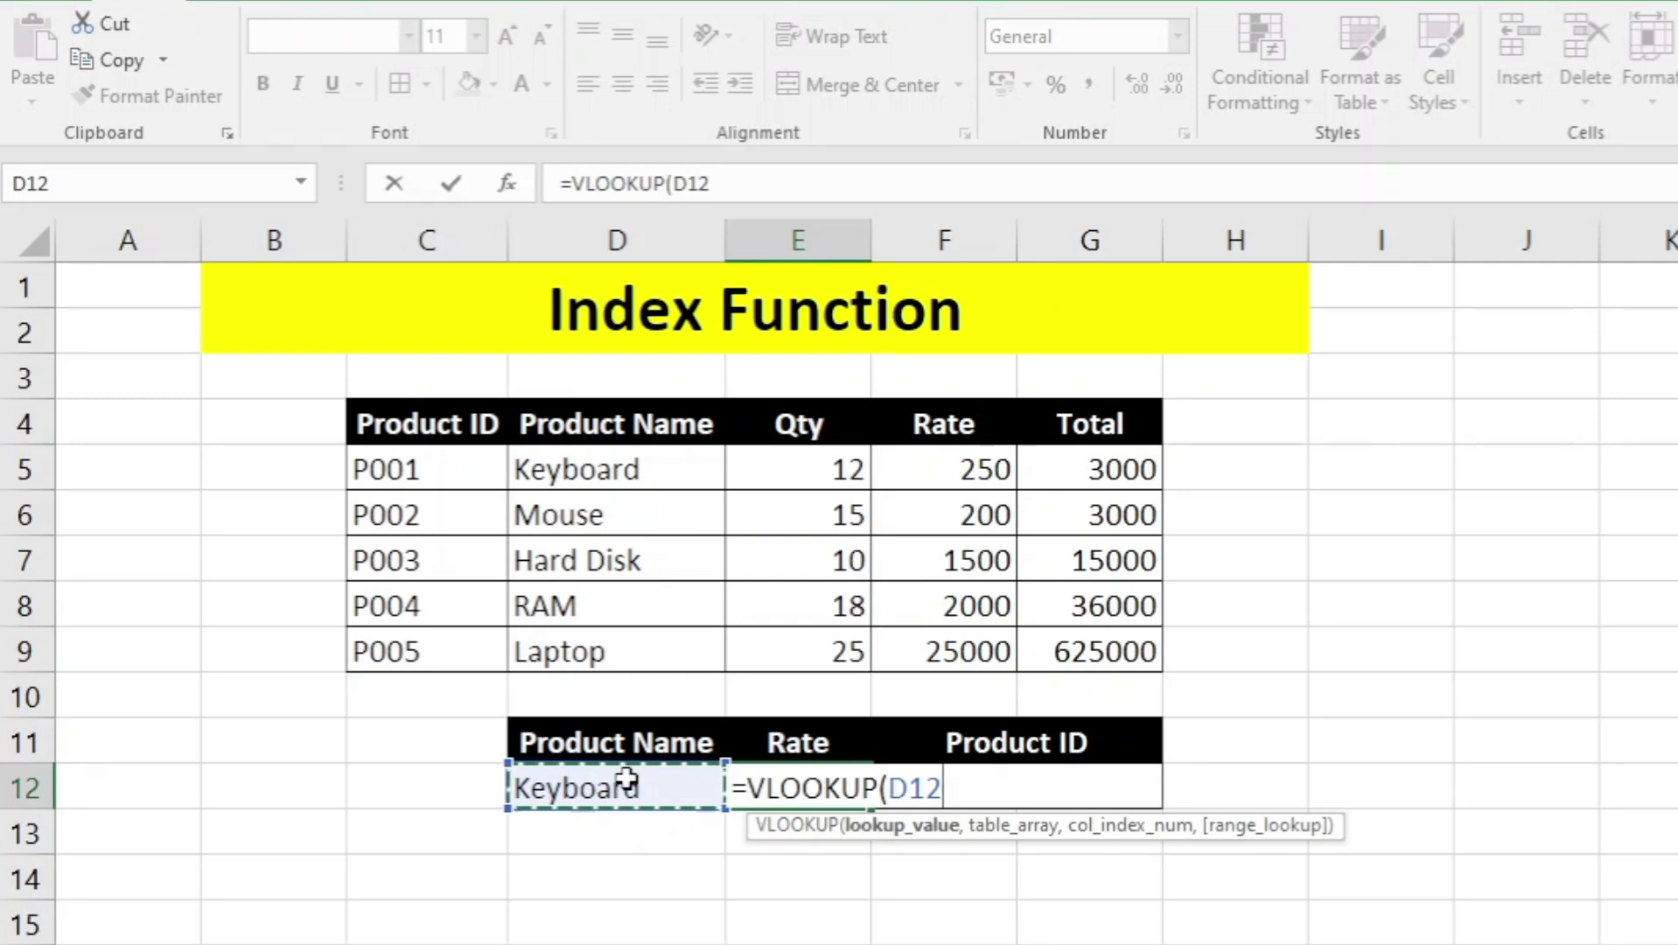
pyautogui.write(',')
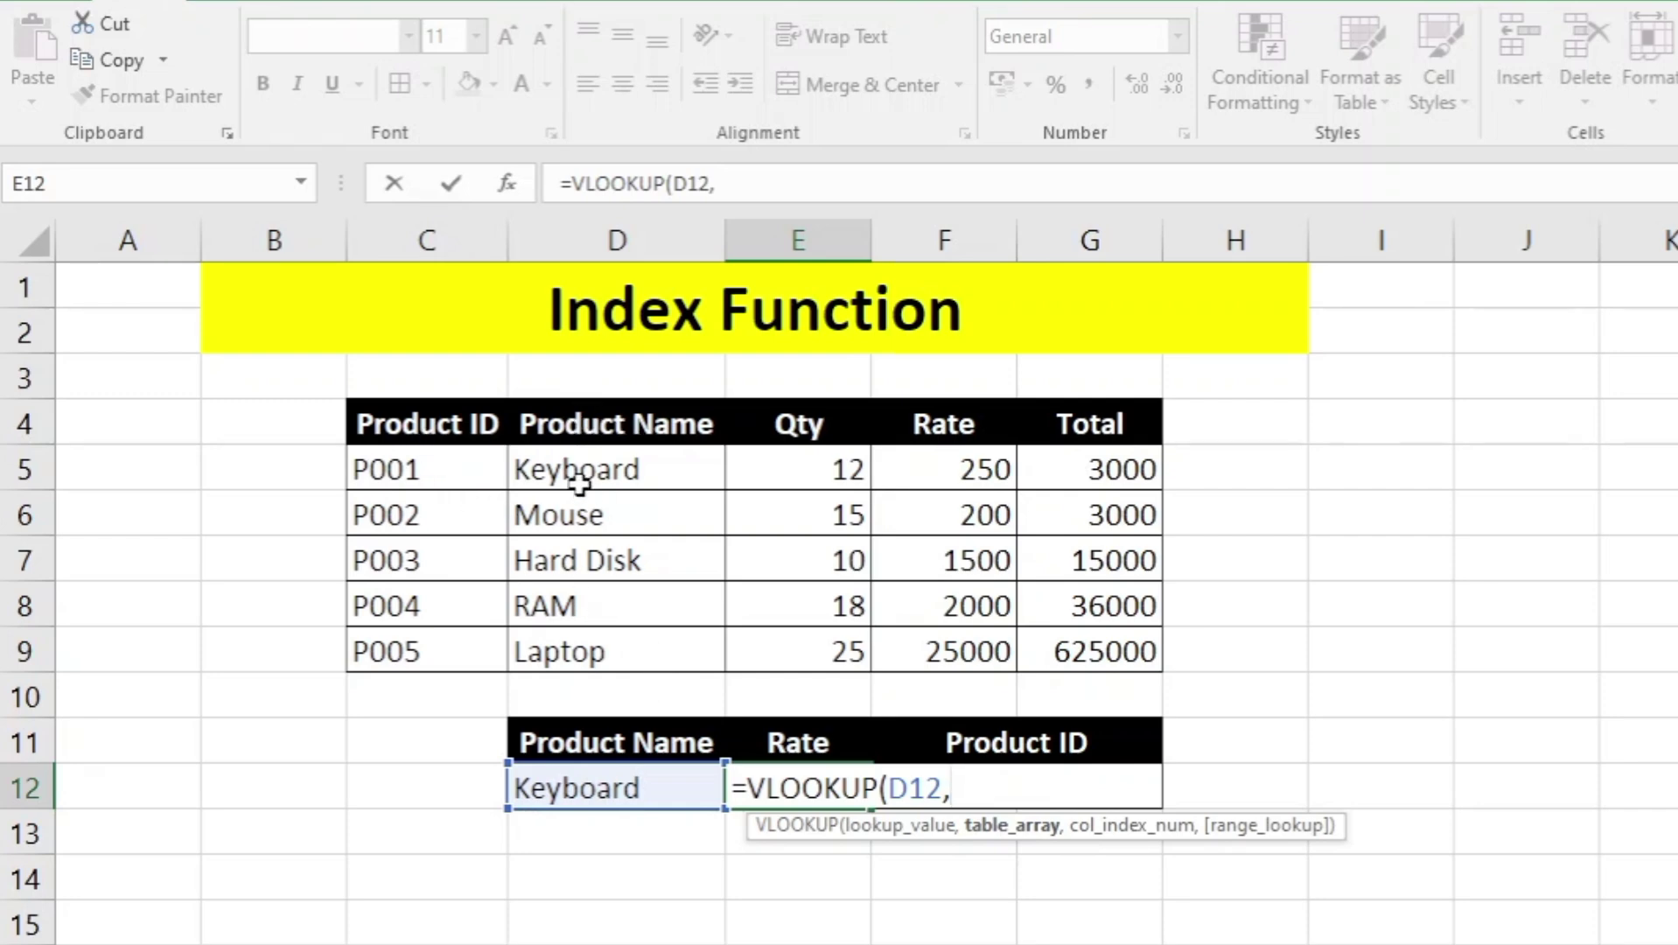
pyautogui.moveTo(567, 424); pyautogui.dragTo(1085, 656)
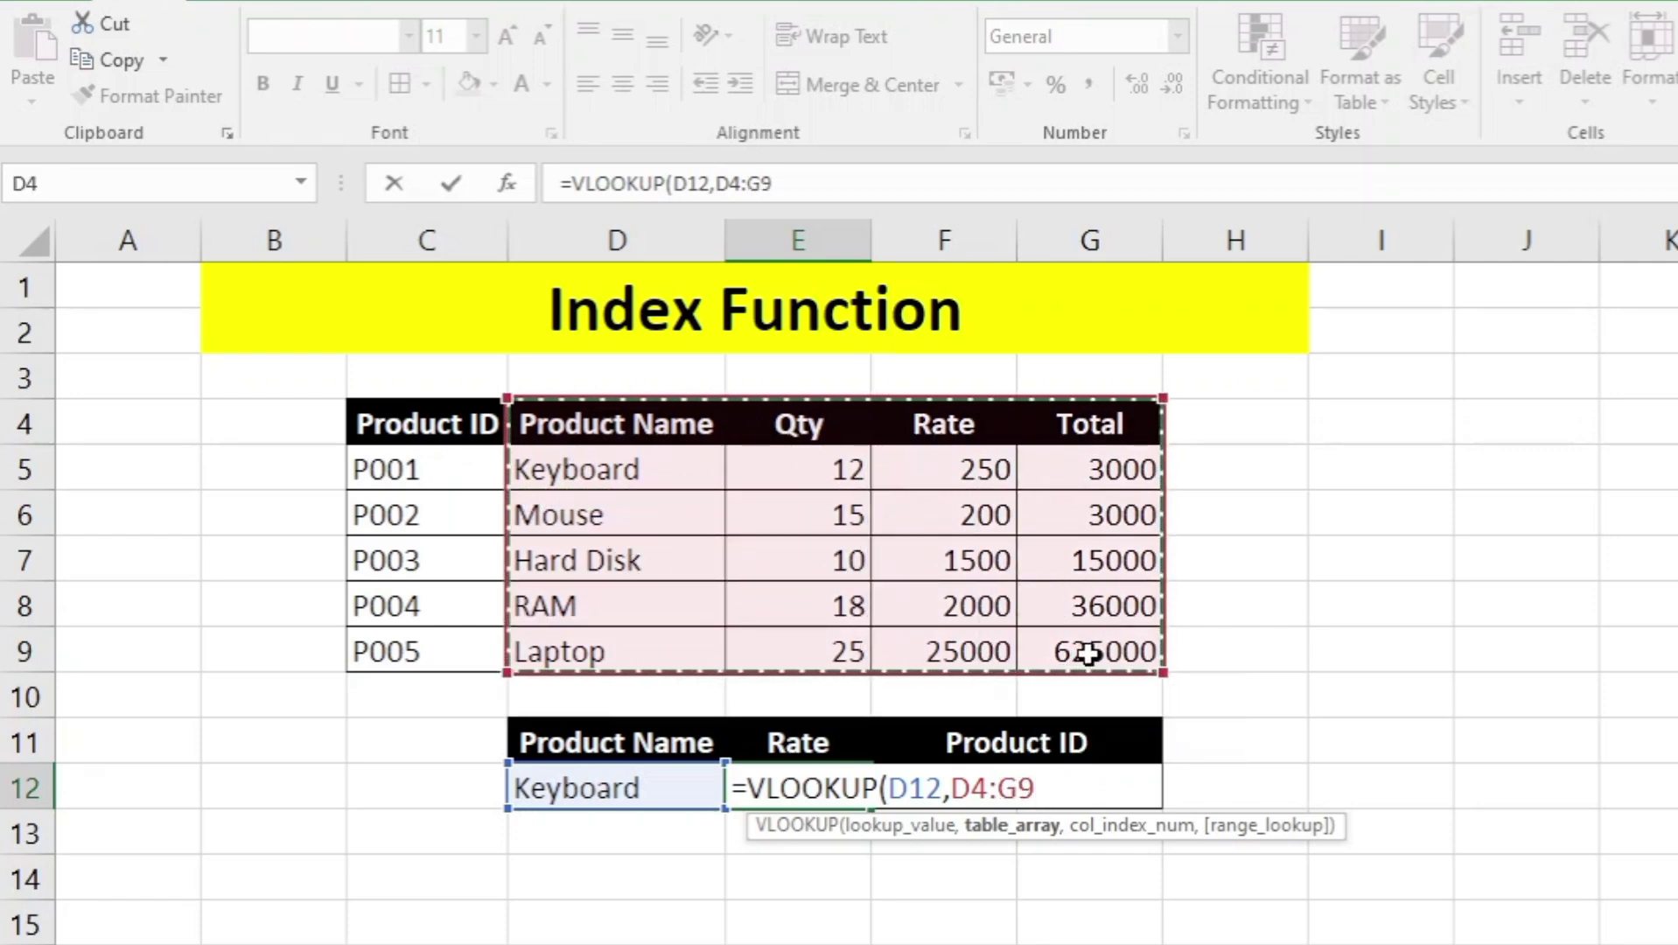
pyautogui.write(',')
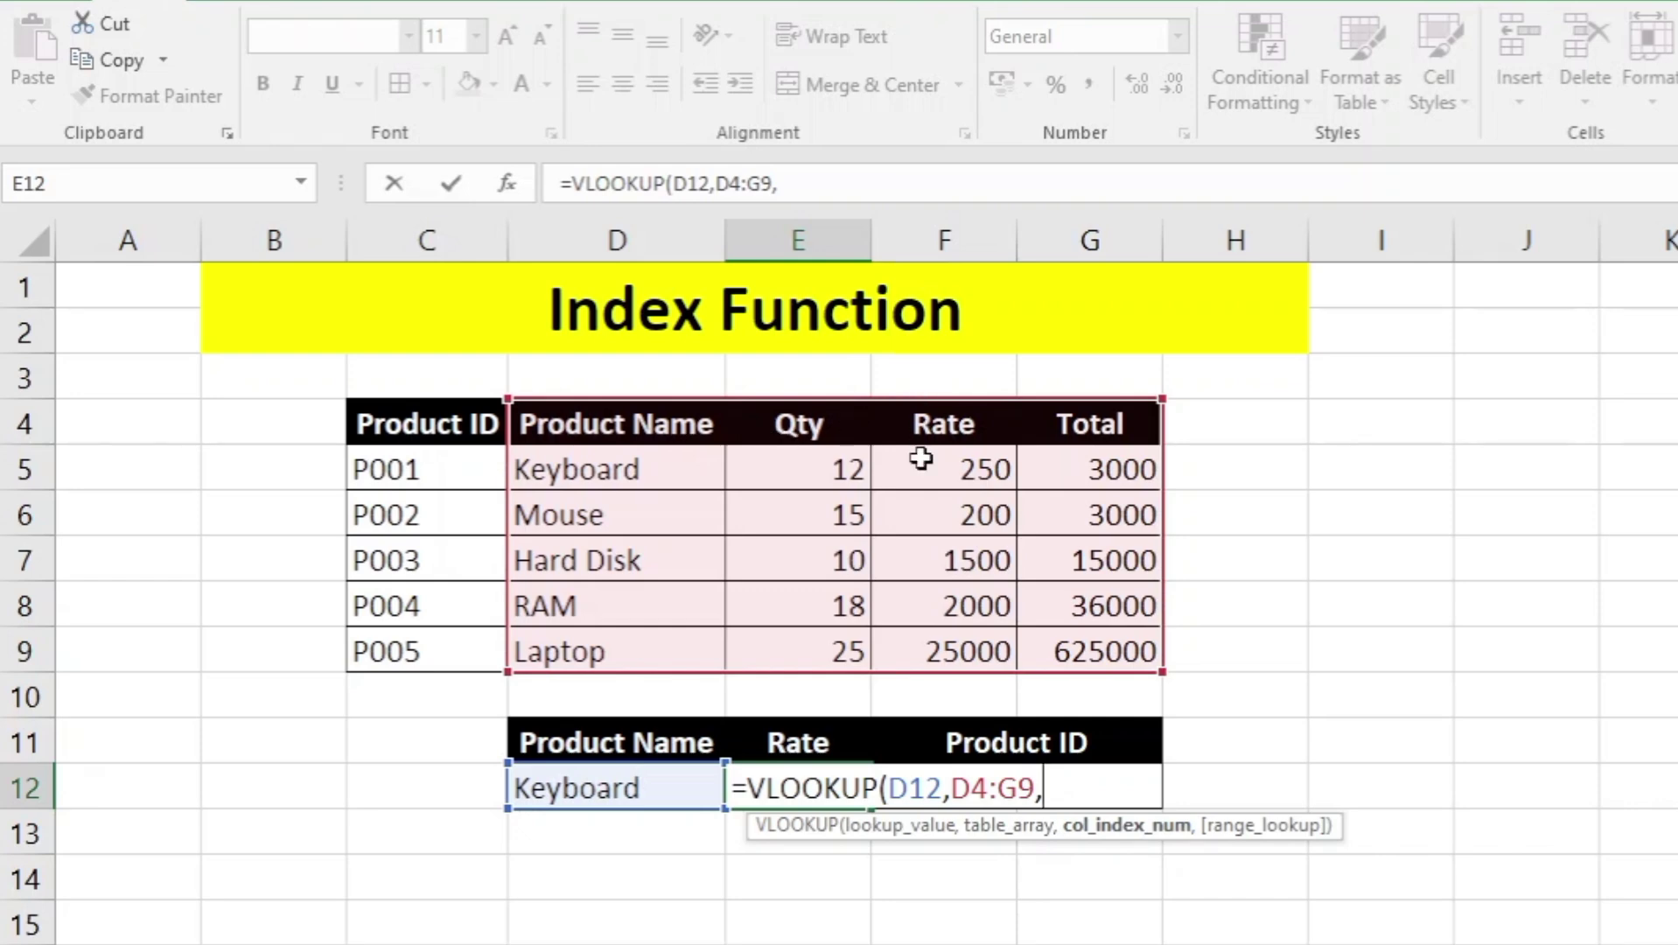
pyautogui.write('3')
pyautogui.write(',')
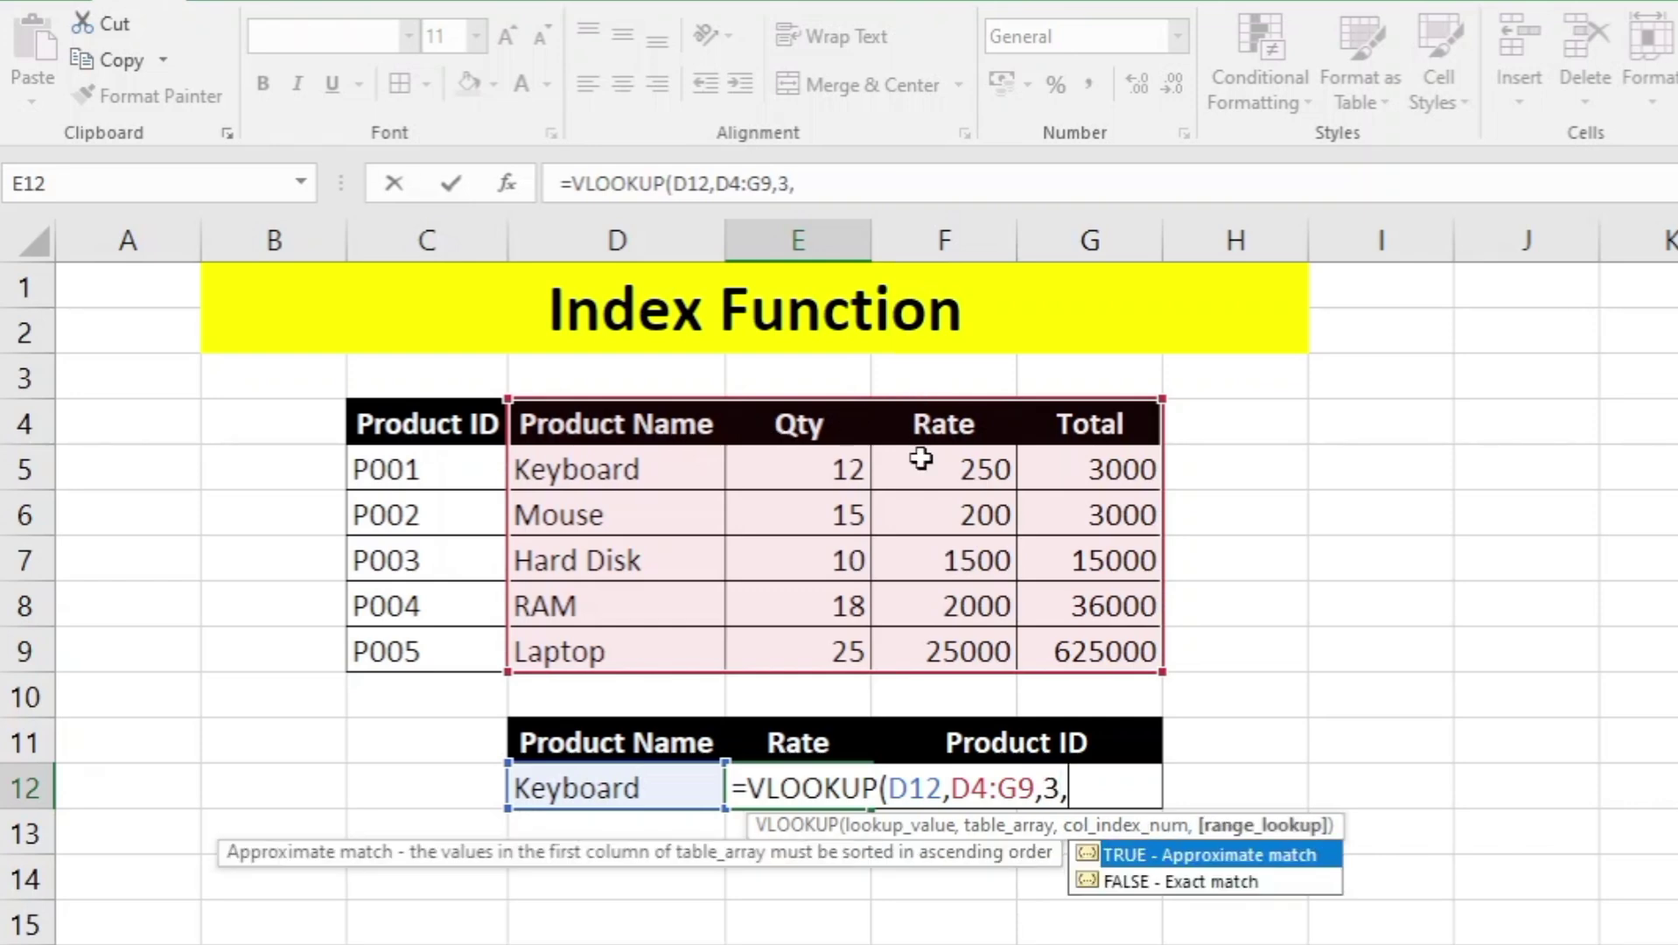
pyautogui.write('0')
pyautogui.write(')')
pyautogui.press('Return')
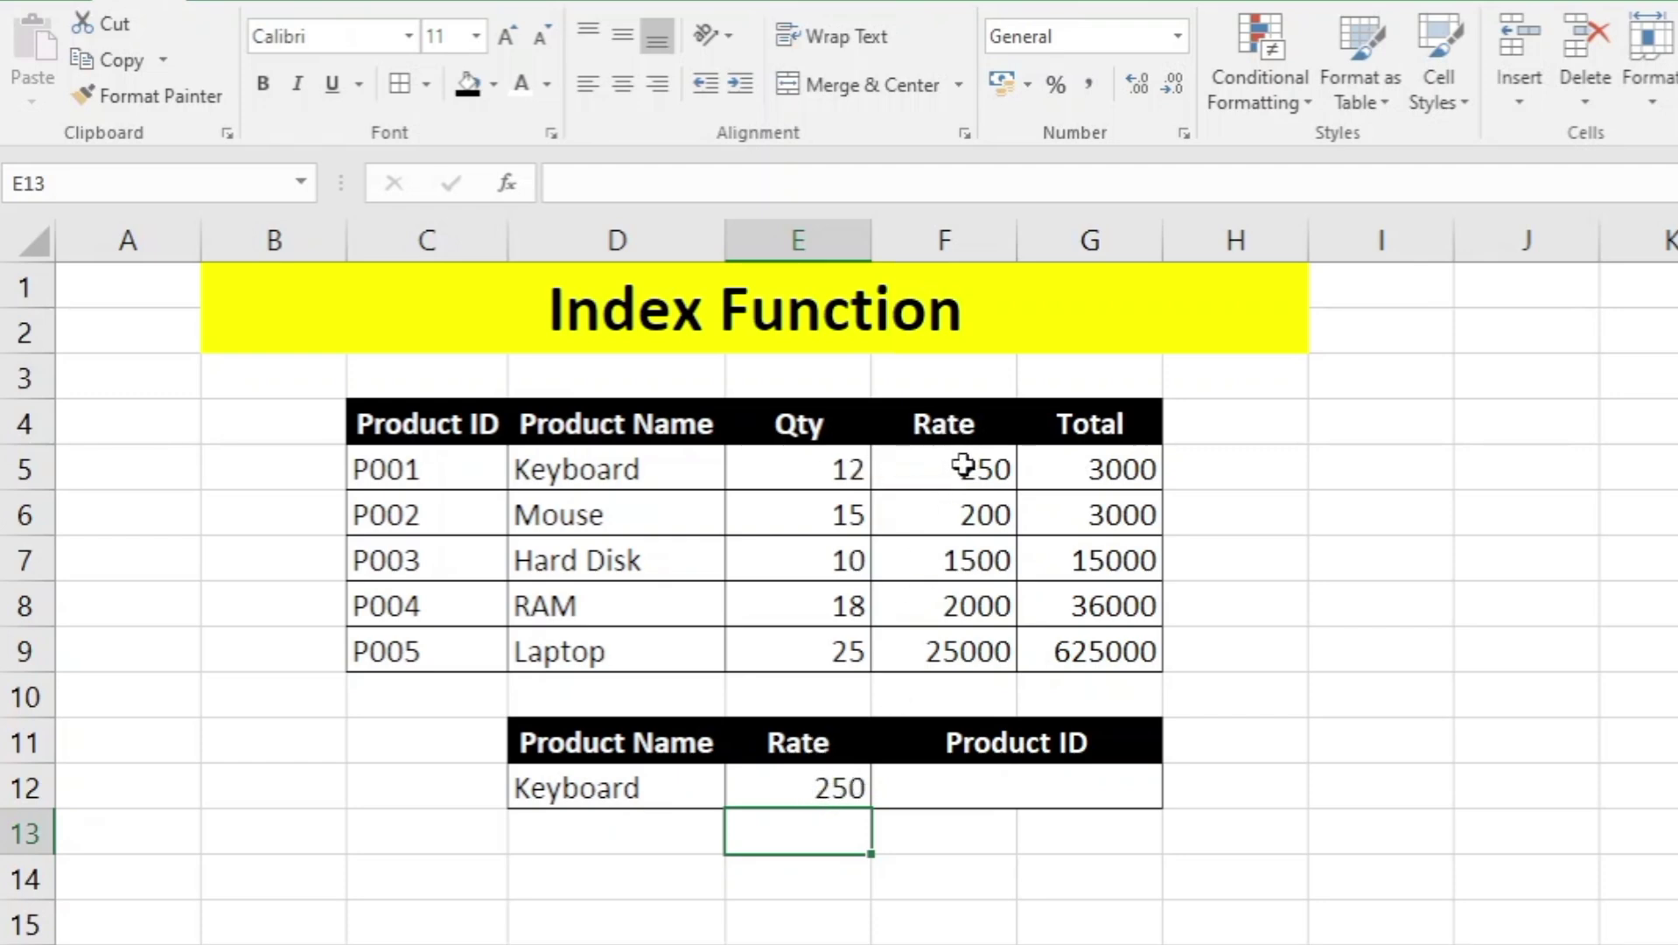
# - Compare against Keyboard's 250 rate in the list, then delete E12's VLOOKUP formula
pyautogui.click(941, 476)
pyautogui.click(612, 469)
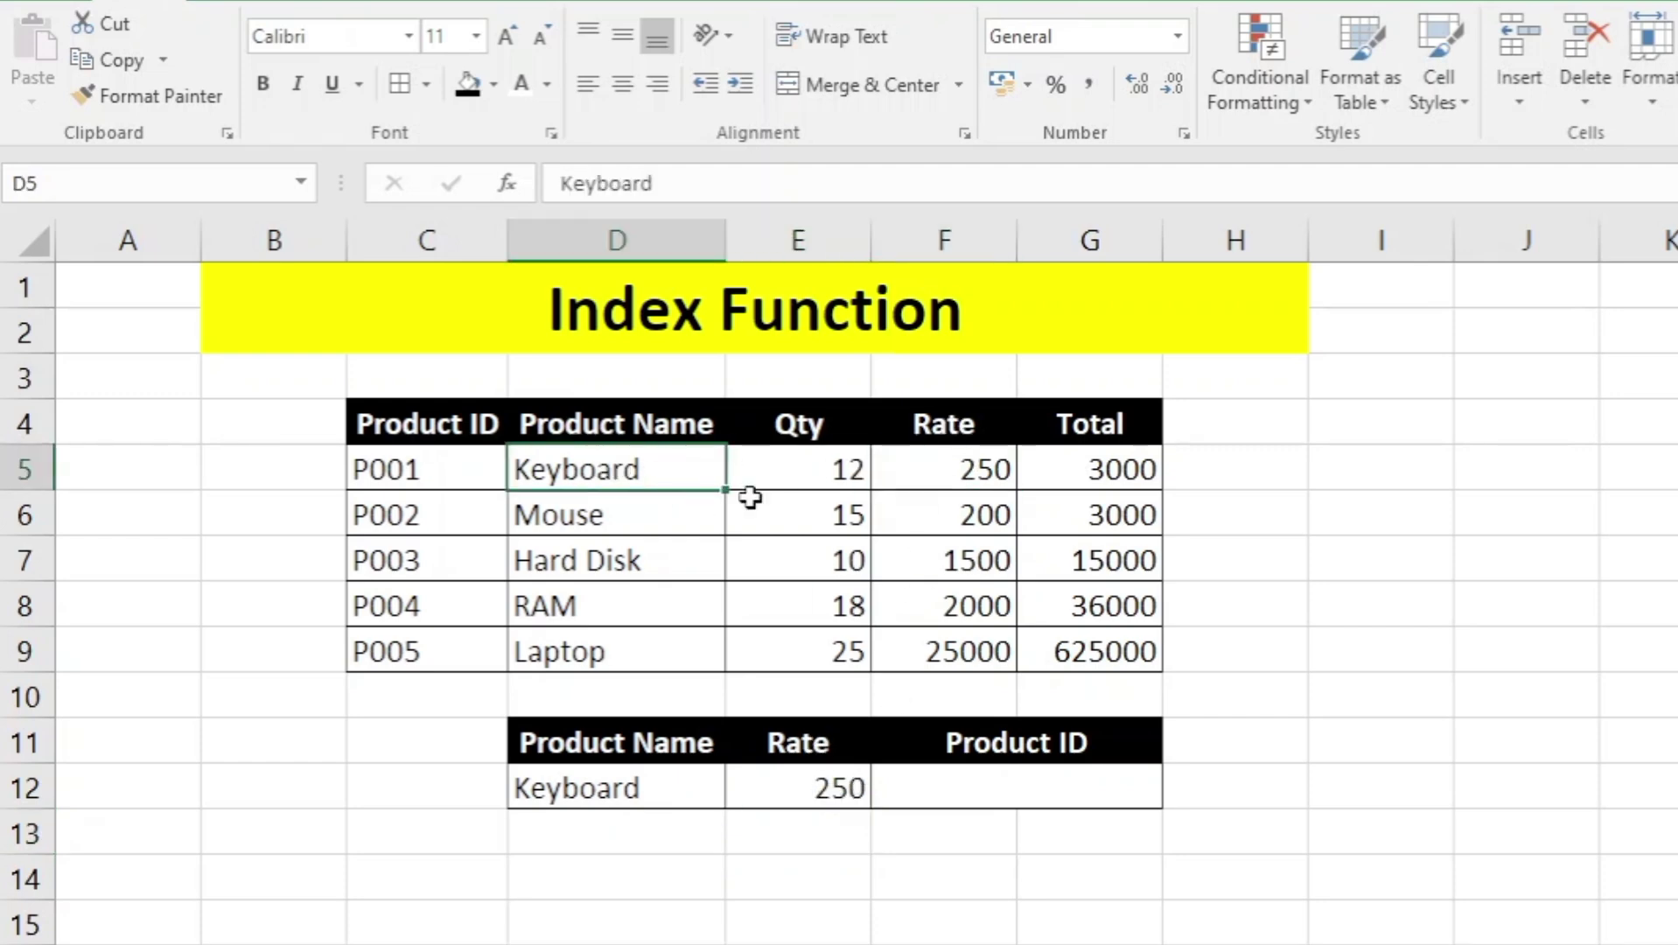
pyautogui.click(823, 794)
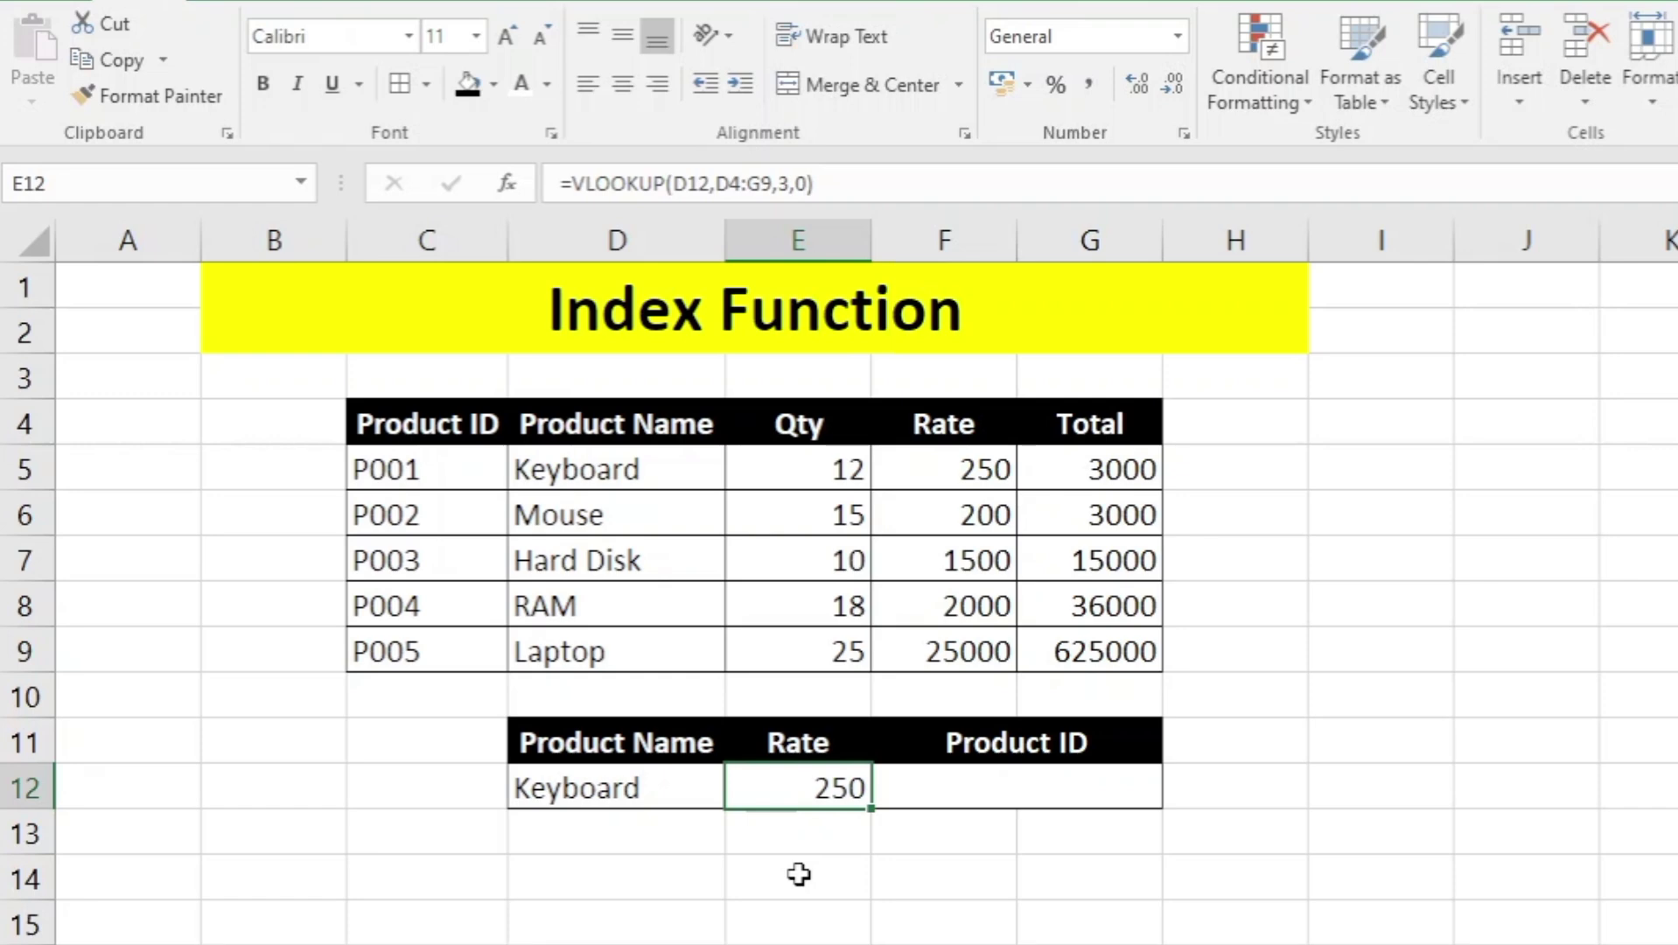
pyautogui.press('Delete')
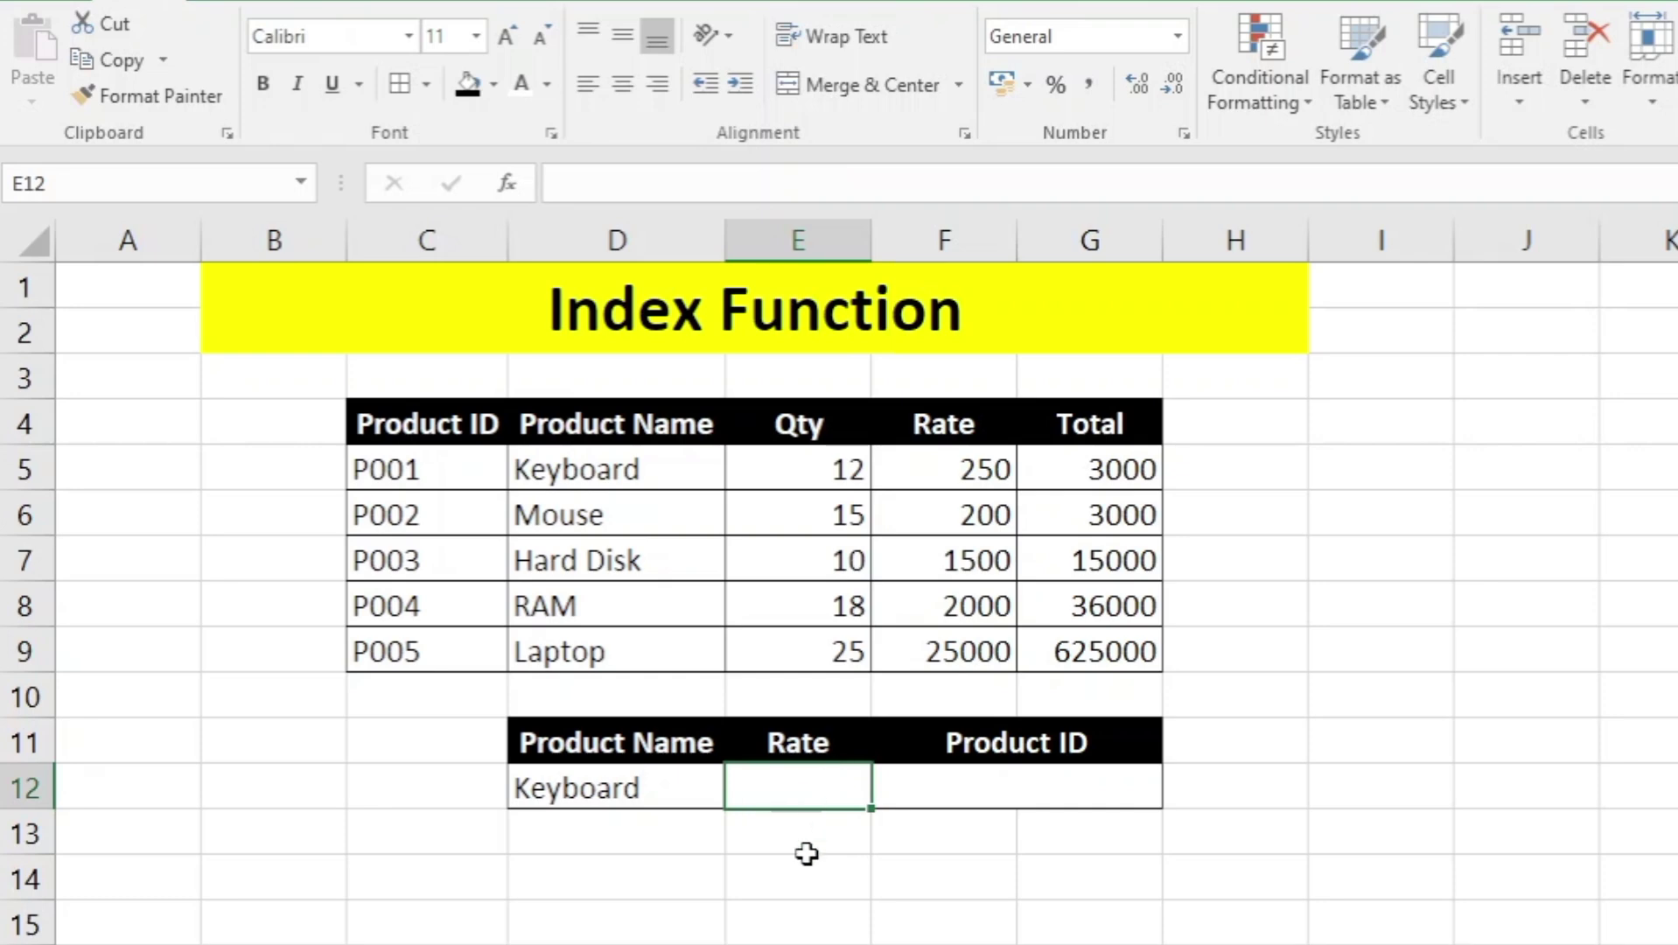
# - Enter =INDEX(C4:G9,2,4) in E12 so Keyboard's Rate shows 250 again
pyautogui.write('=')
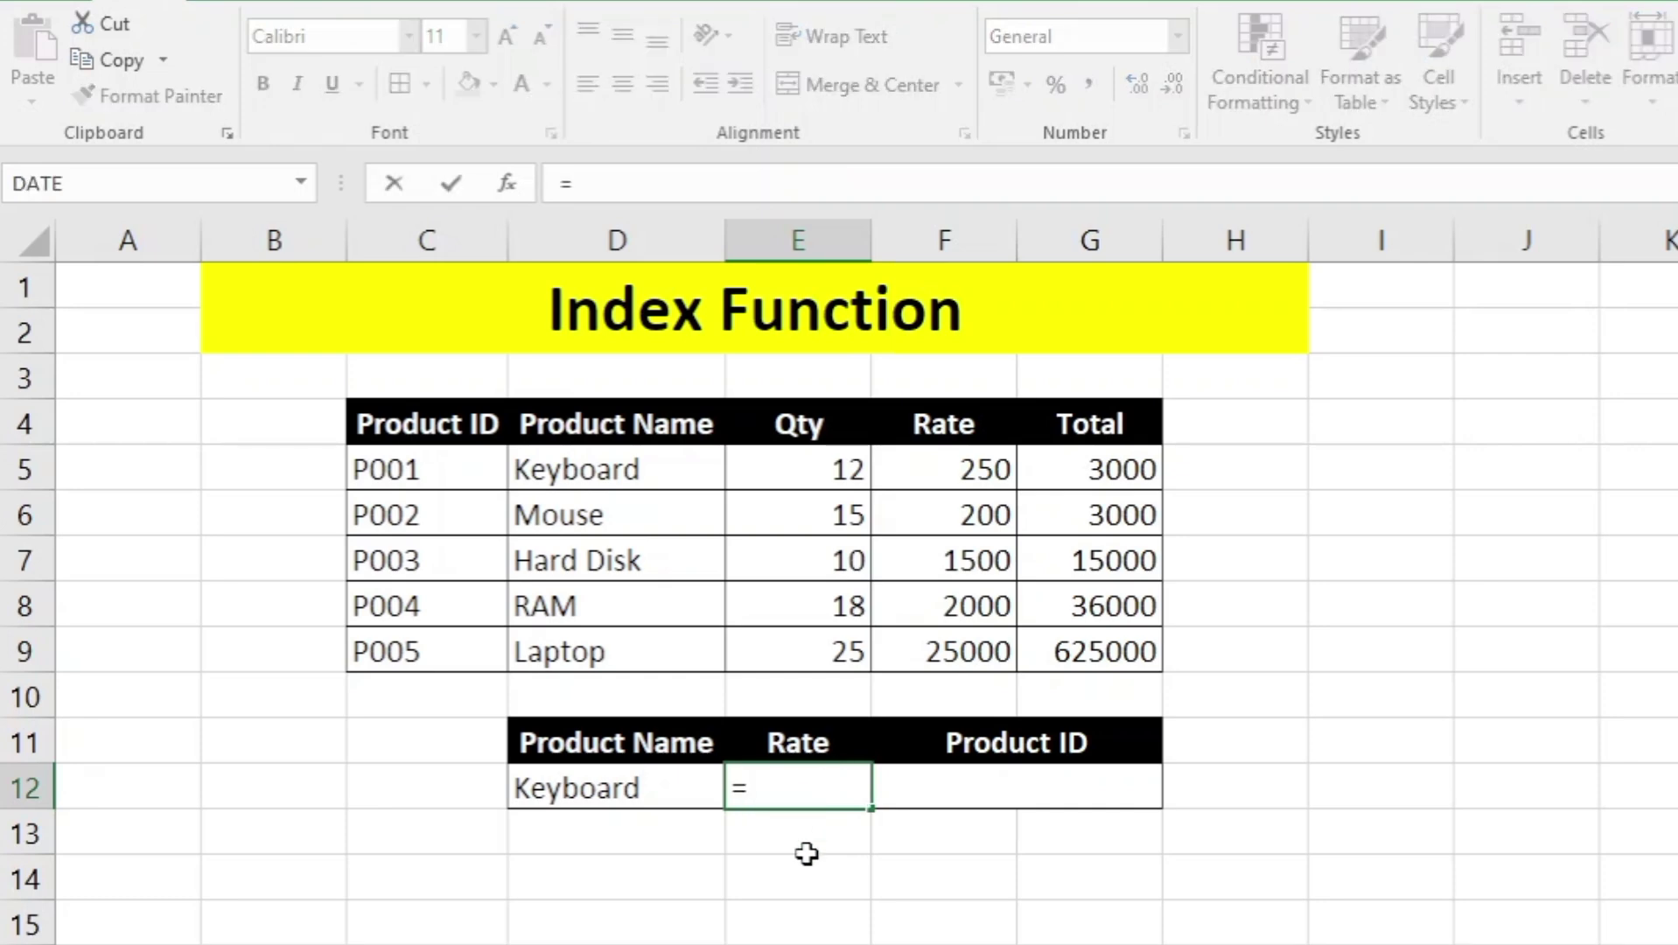
pyautogui.write('ind')
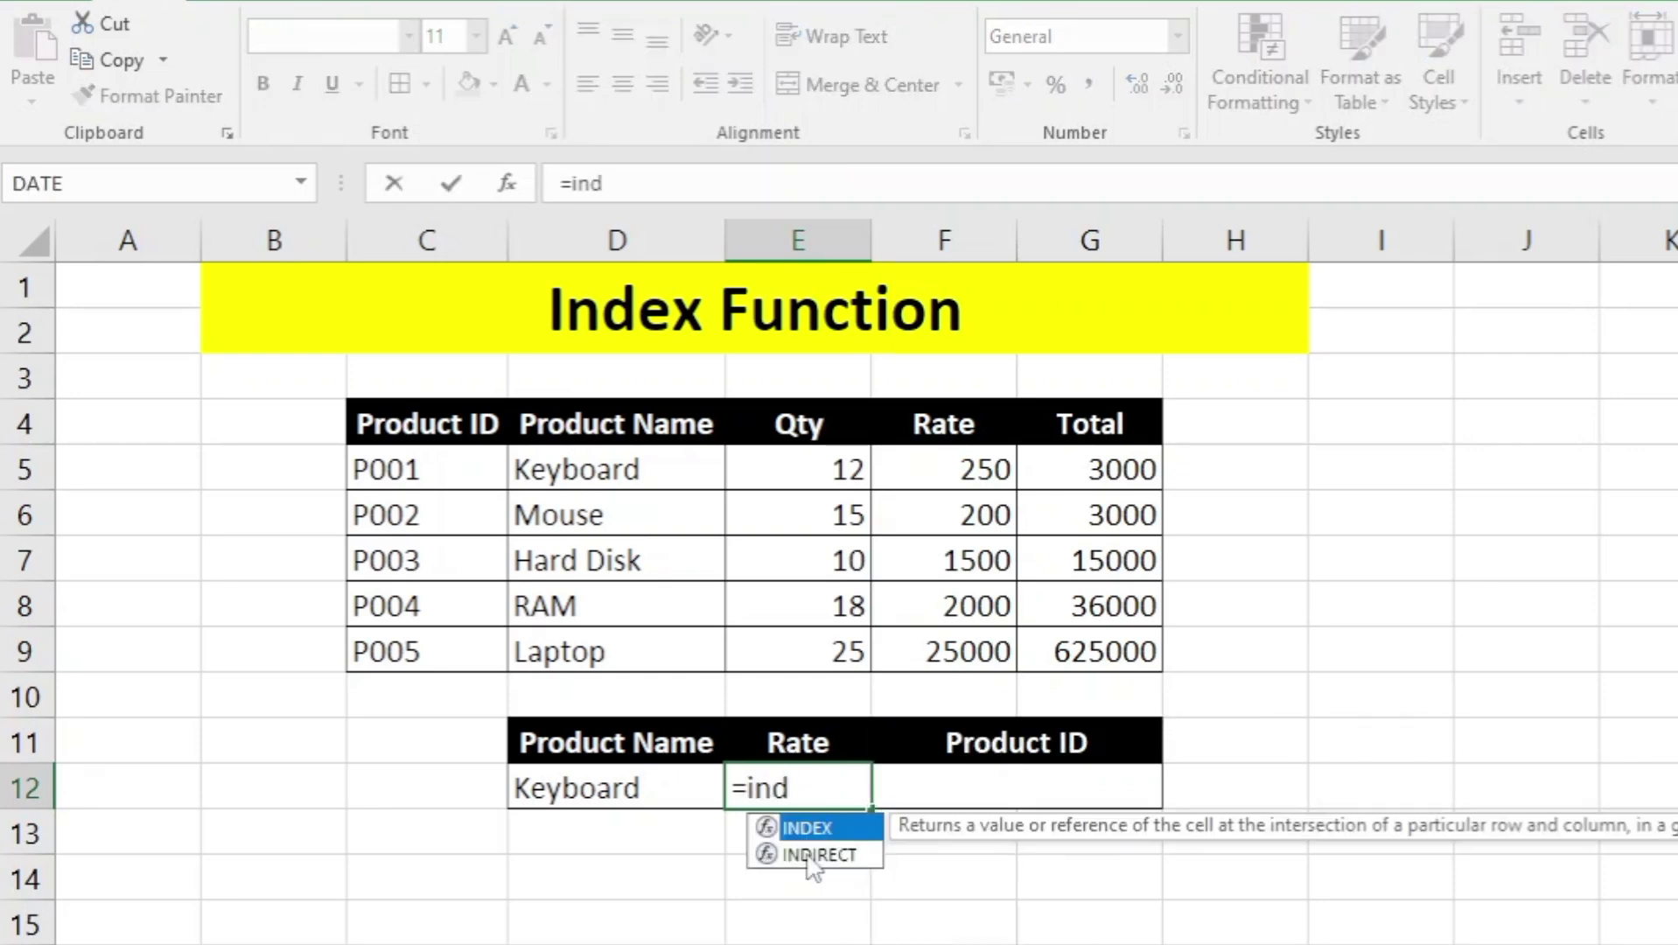
pyautogui.press('Tab')
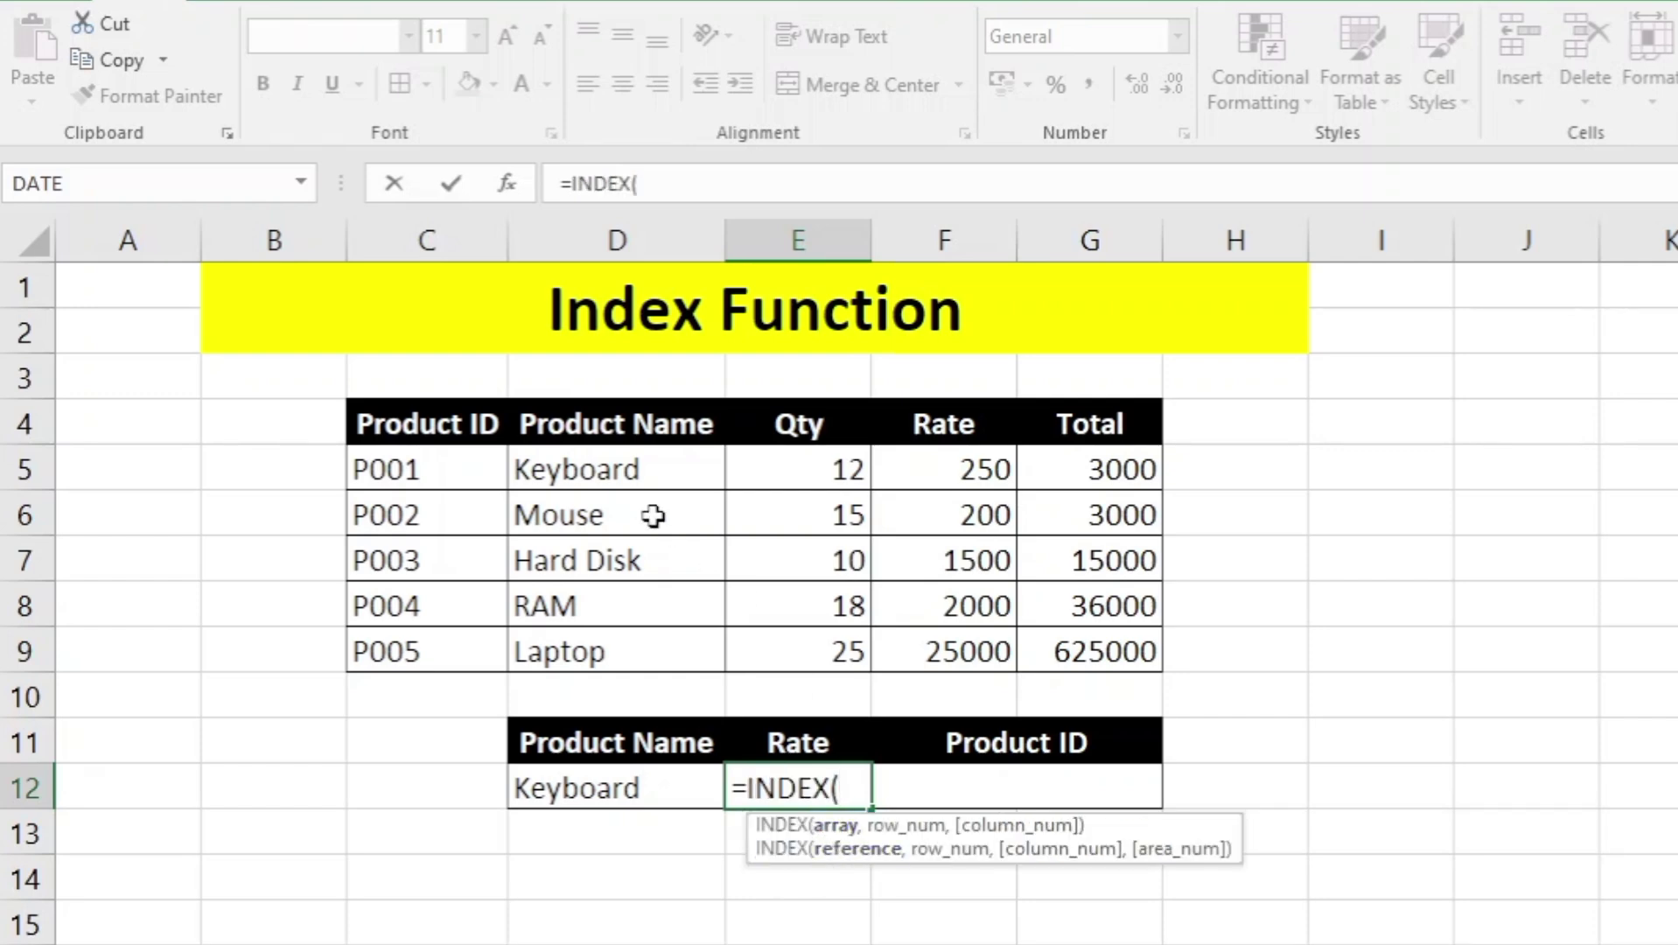
pyautogui.moveTo(424, 423); pyautogui.dragTo(1097, 649)
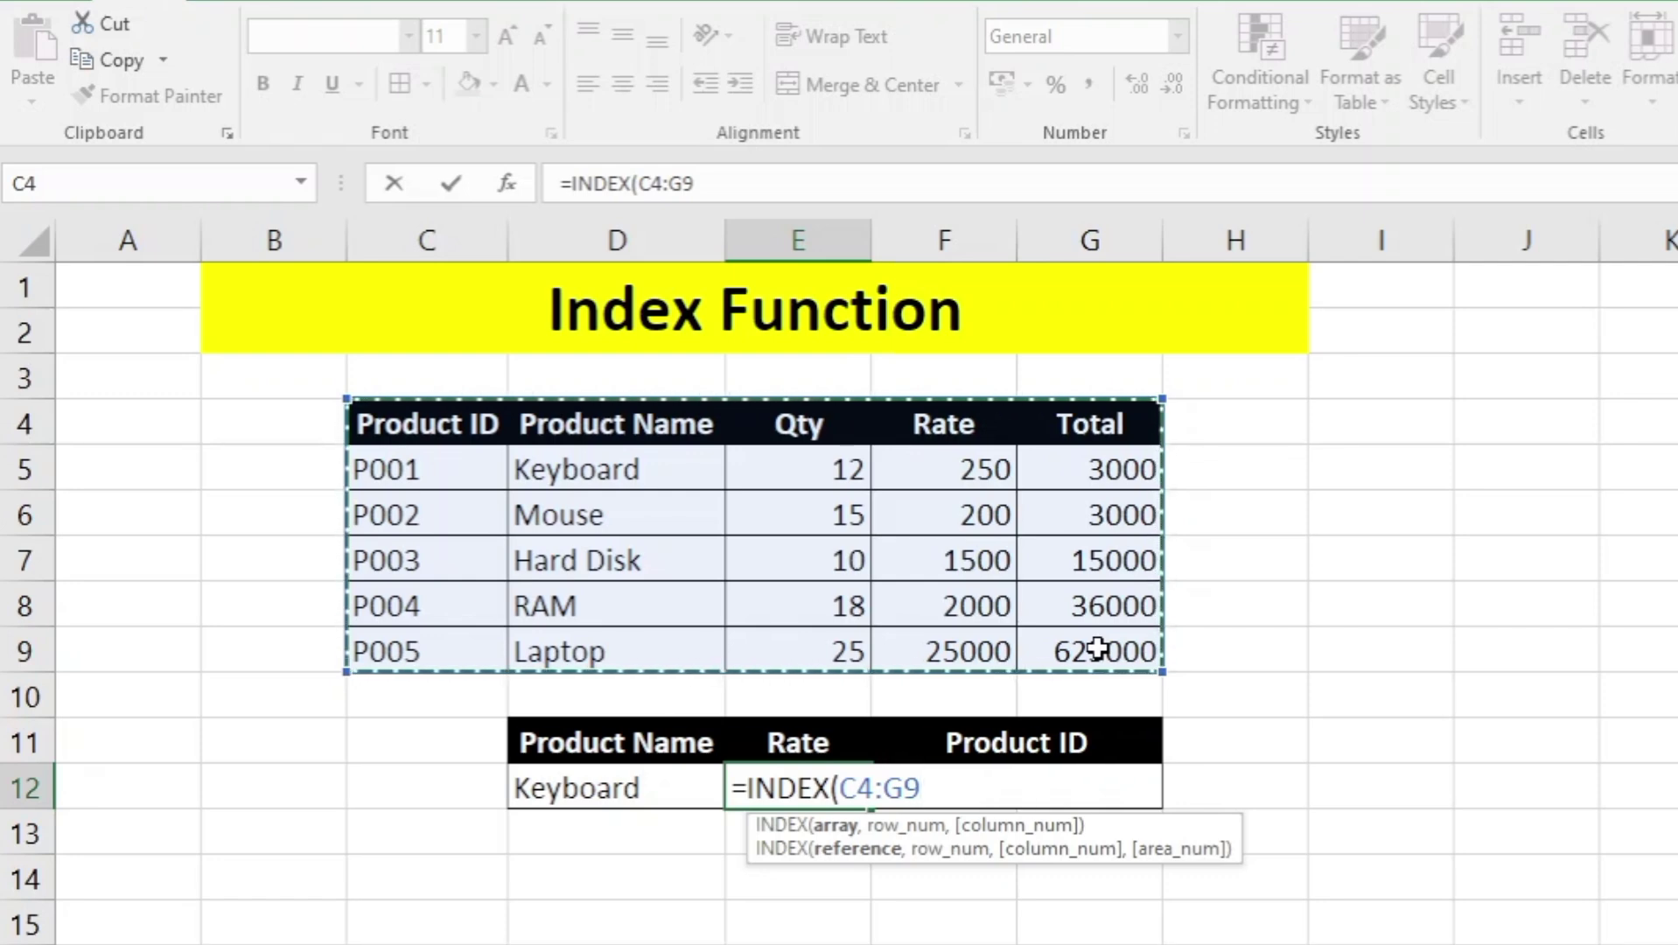
pyautogui.write(',2')
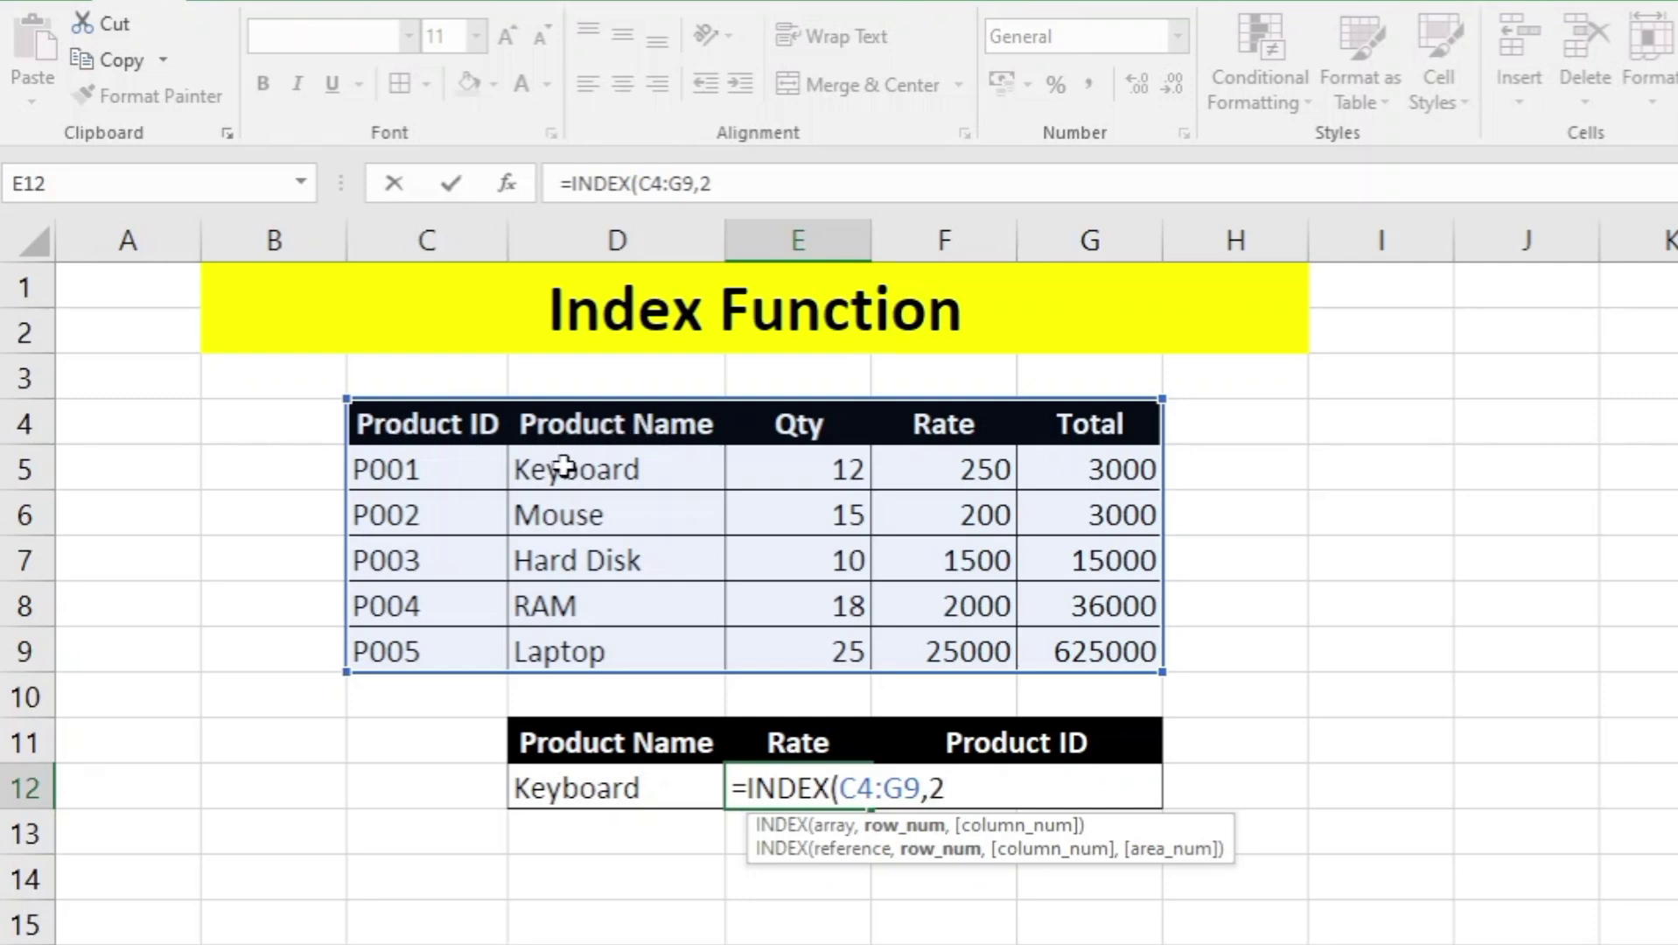
pyautogui.write(',4')
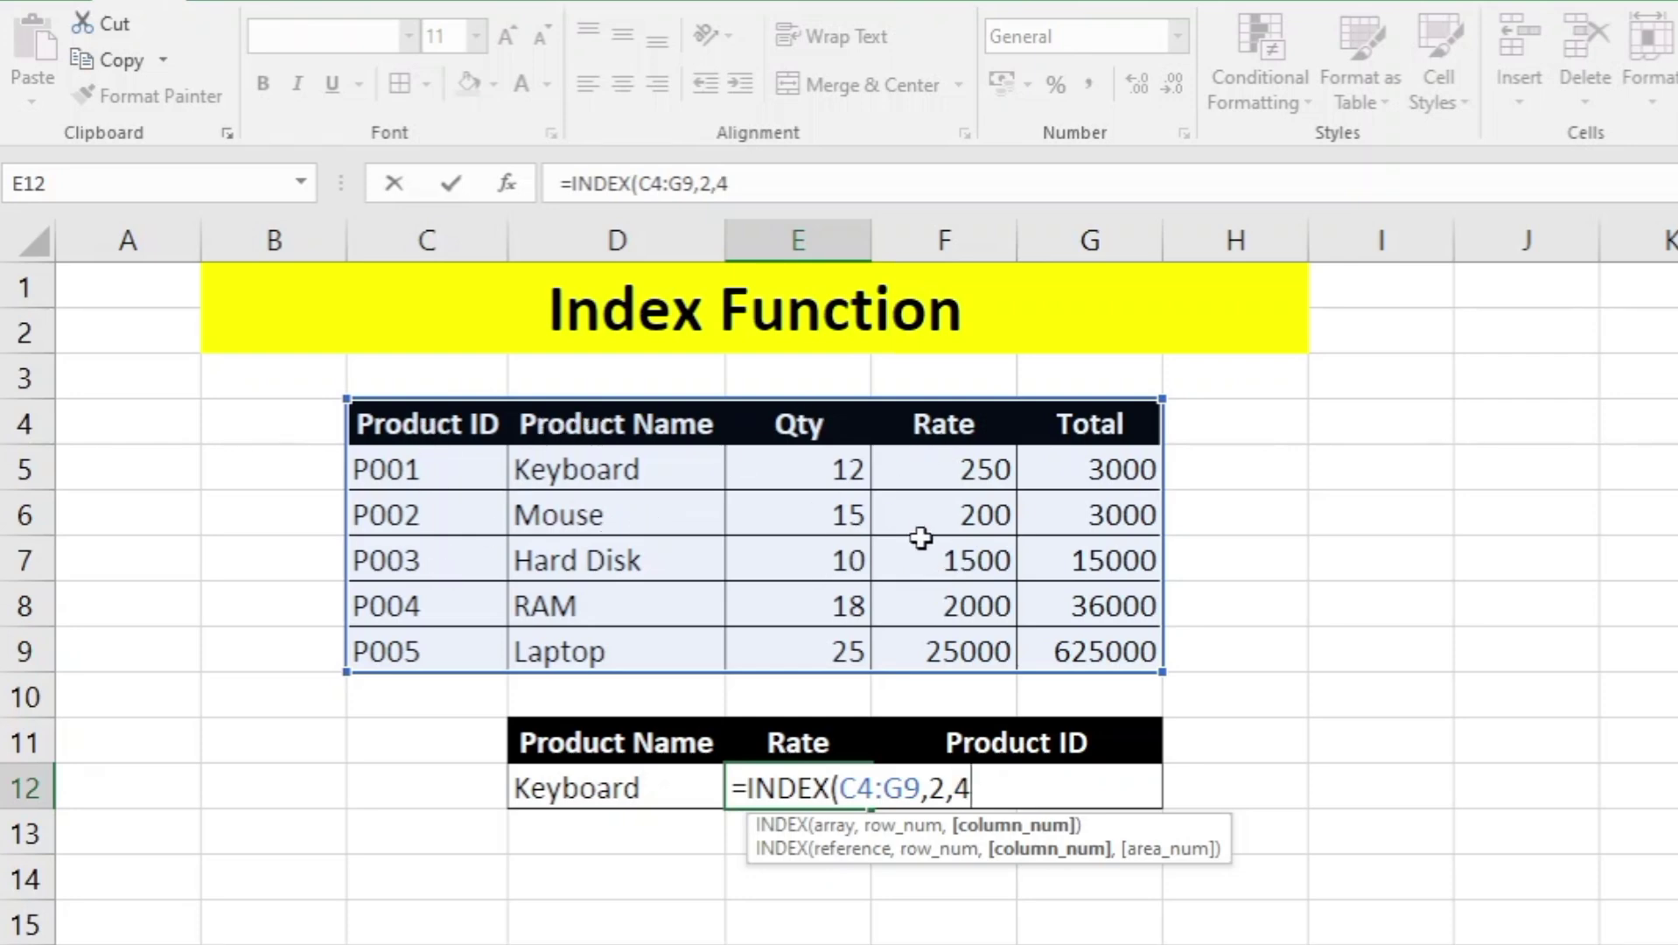
pyautogui.press('Return')
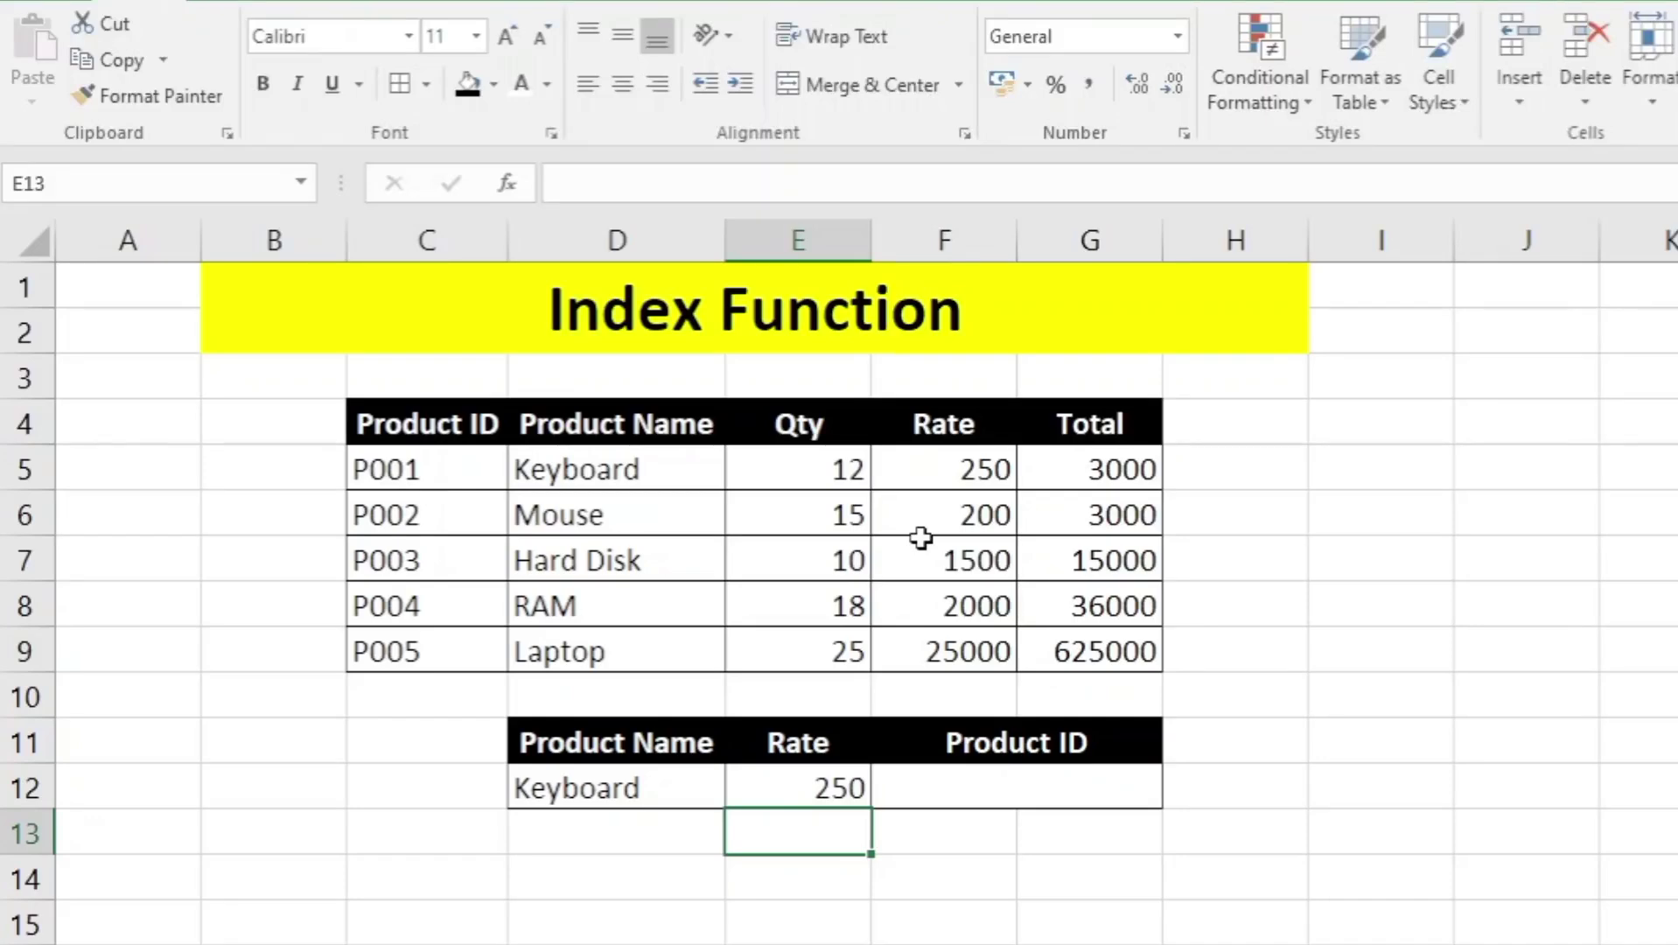
pyautogui.click(953, 782)
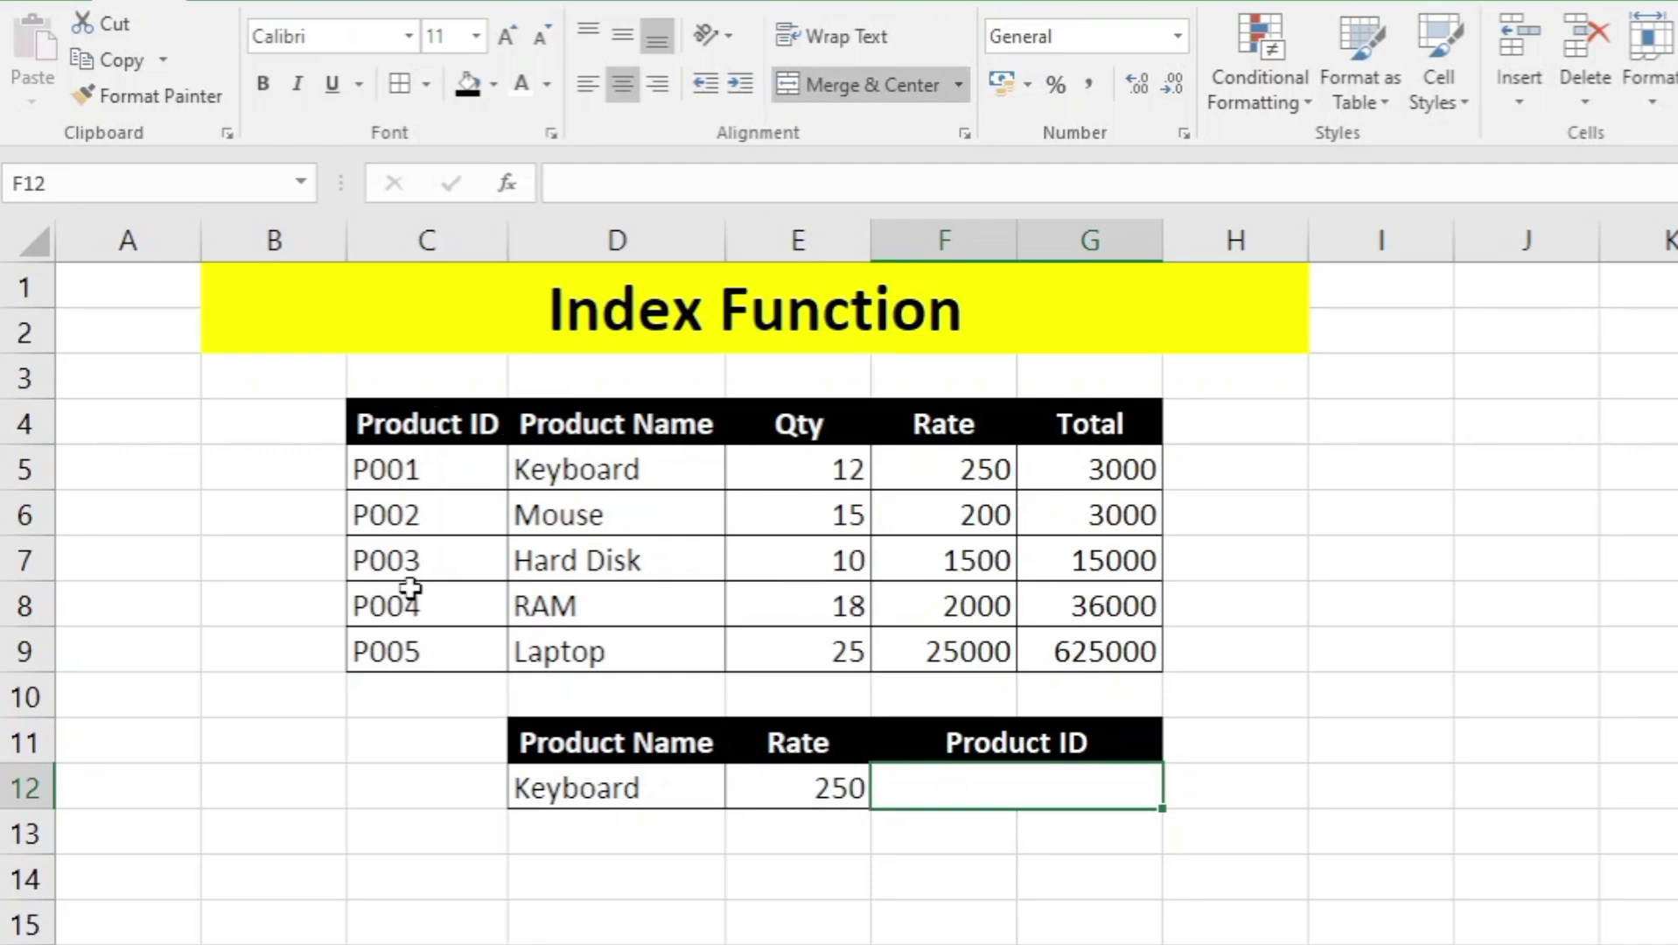
# - Enter =INDEX(C4:G9,2,1) in F12 so the Product ID shows P001
pyautogui.write('=')
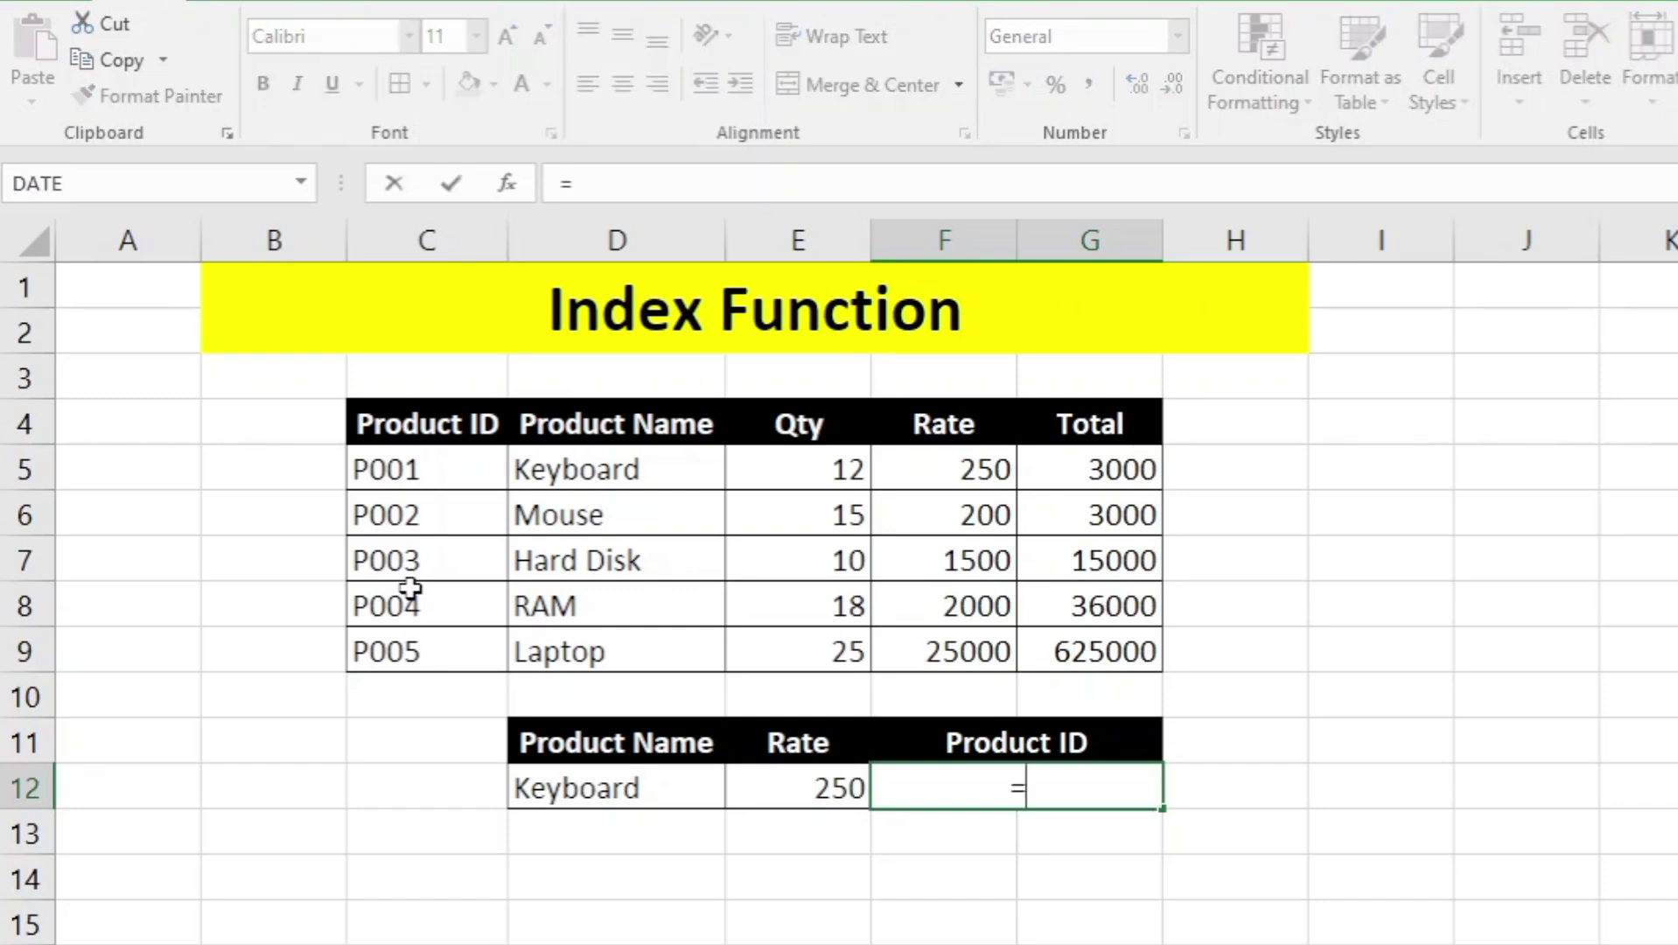
pyautogui.write('inde')
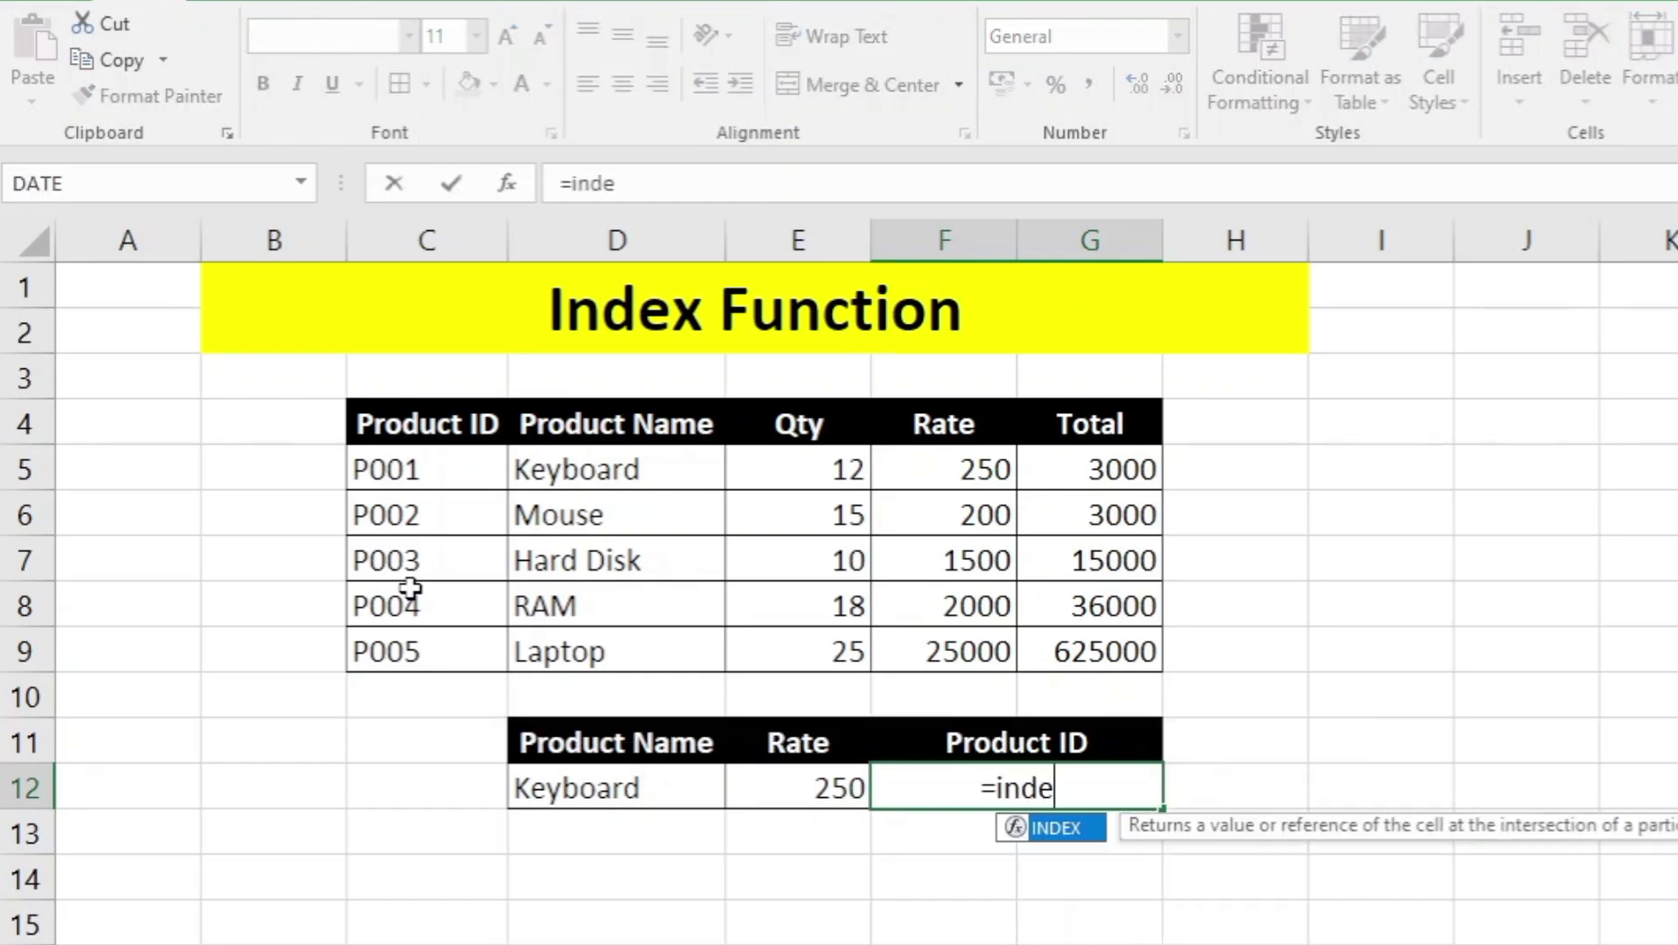
pyautogui.press('Tab')
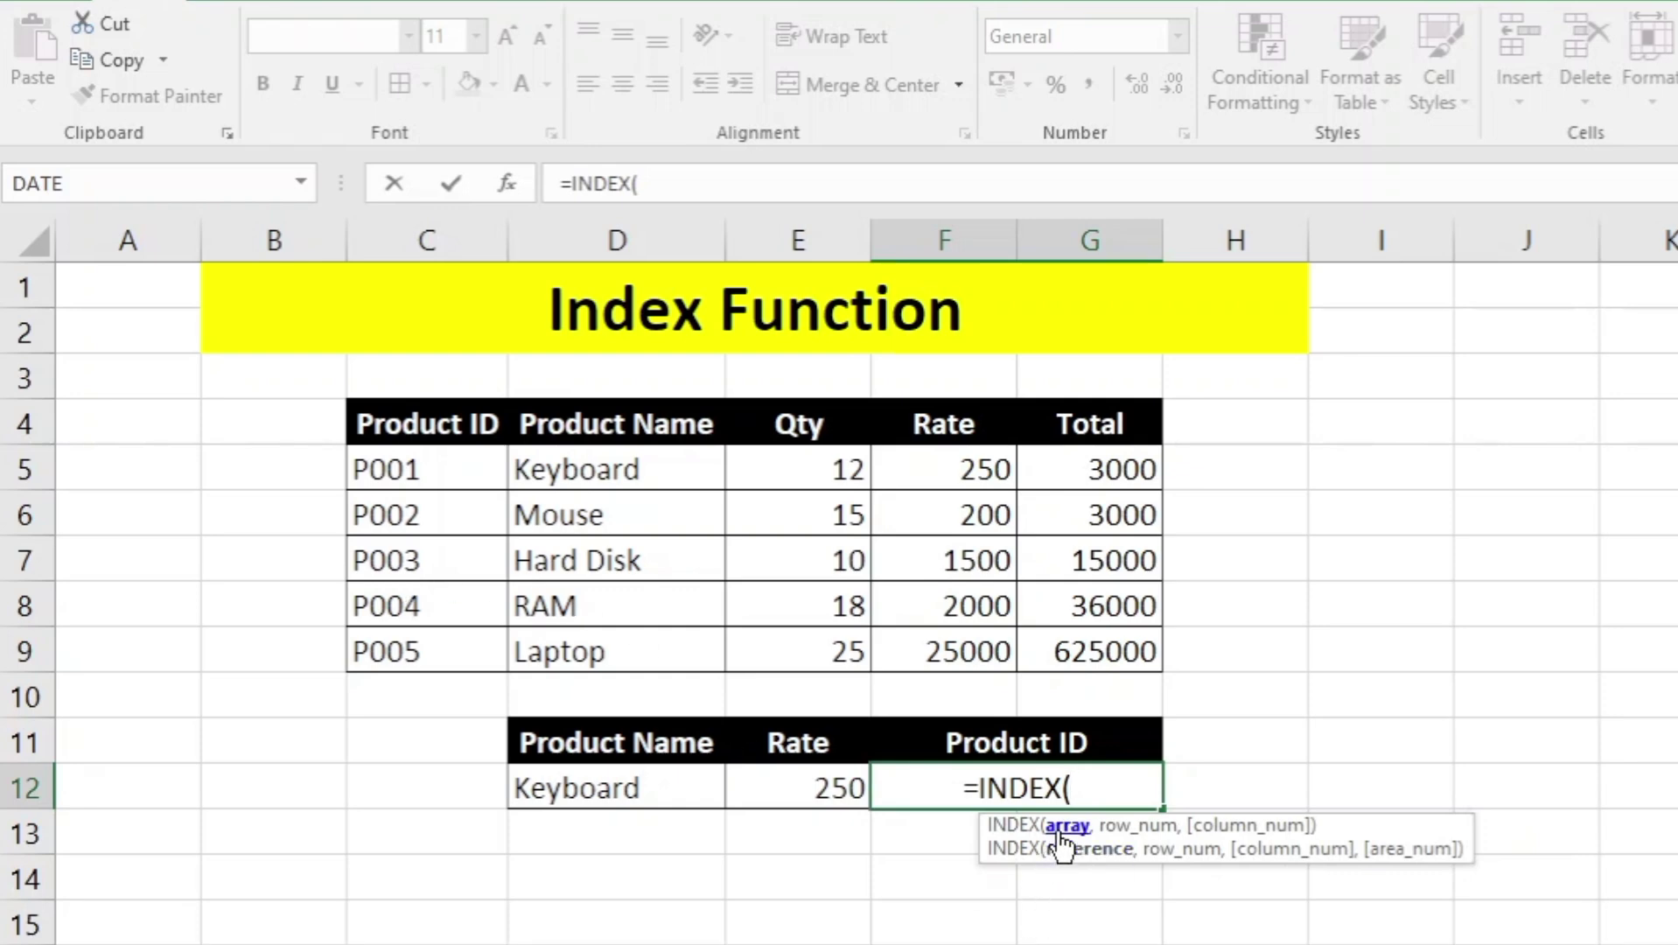
pyautogui.moveTo(427, 426); pyautogui.dragTo(1026, 641)
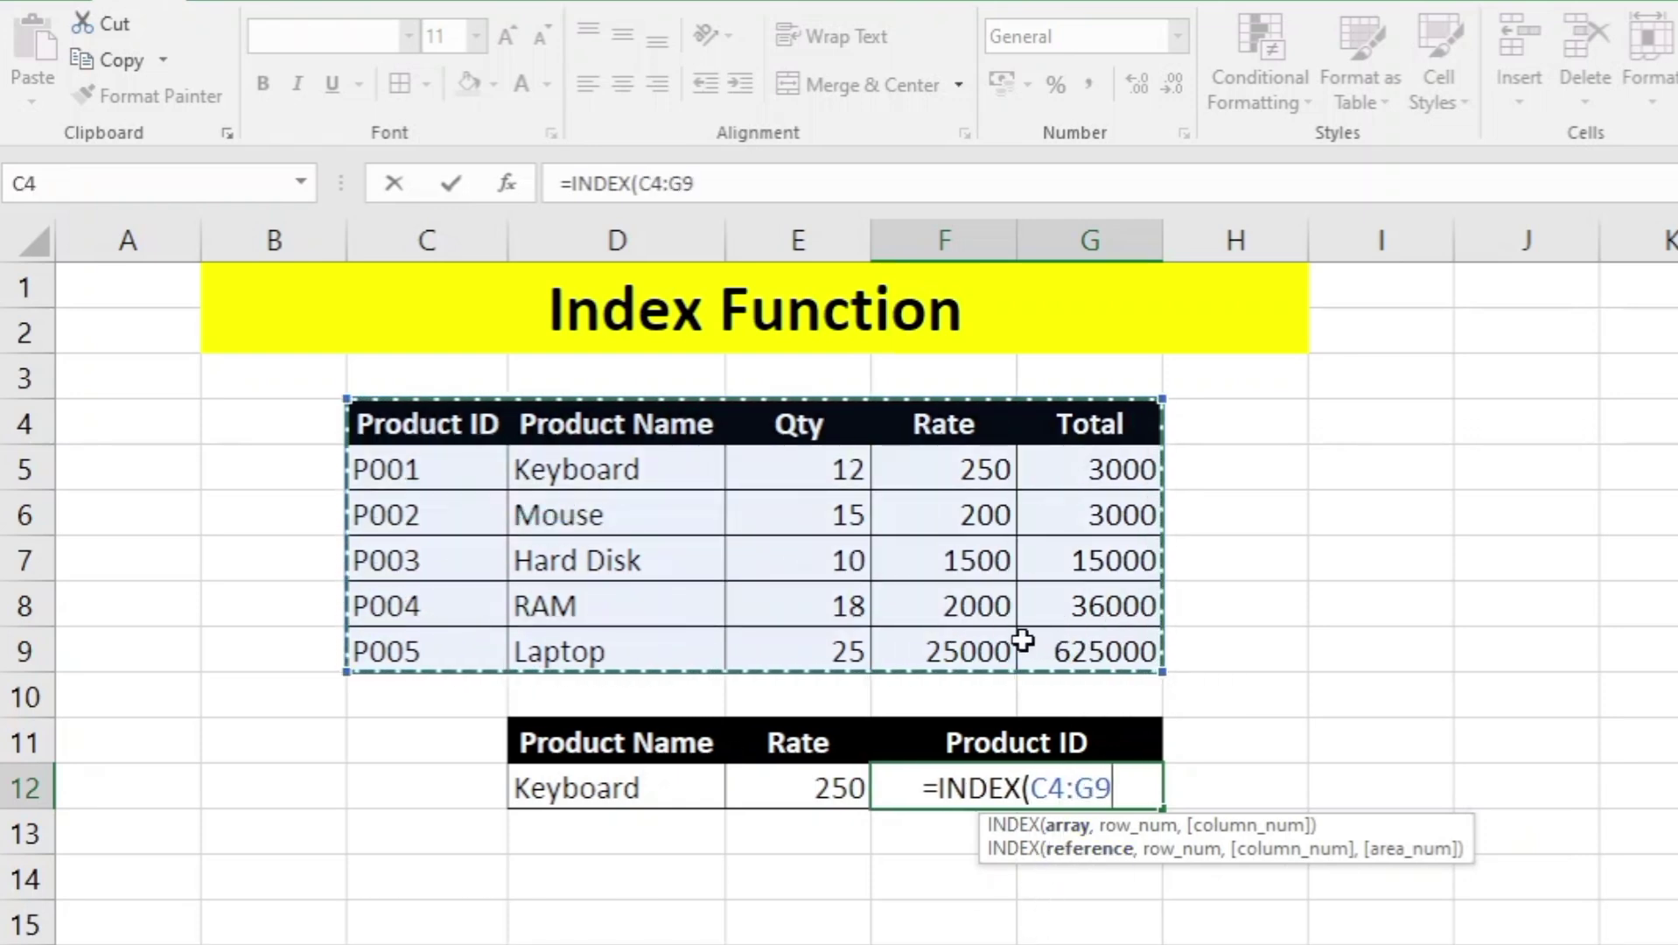
pyautogui.write(',')
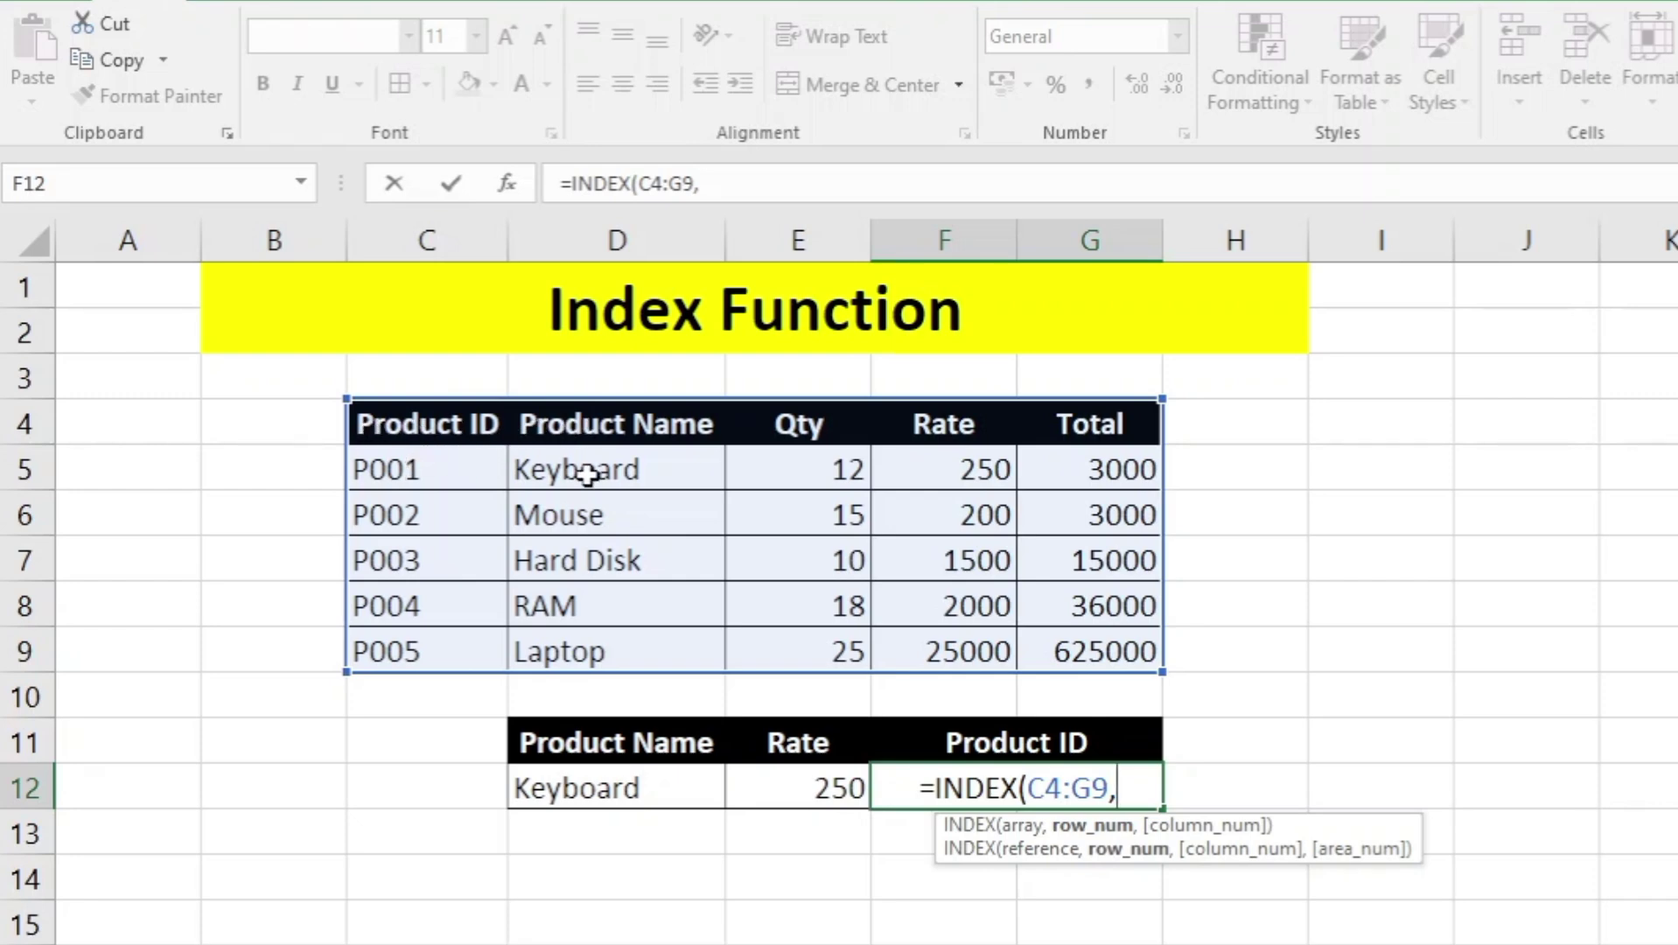
pyautogui.write('2,')
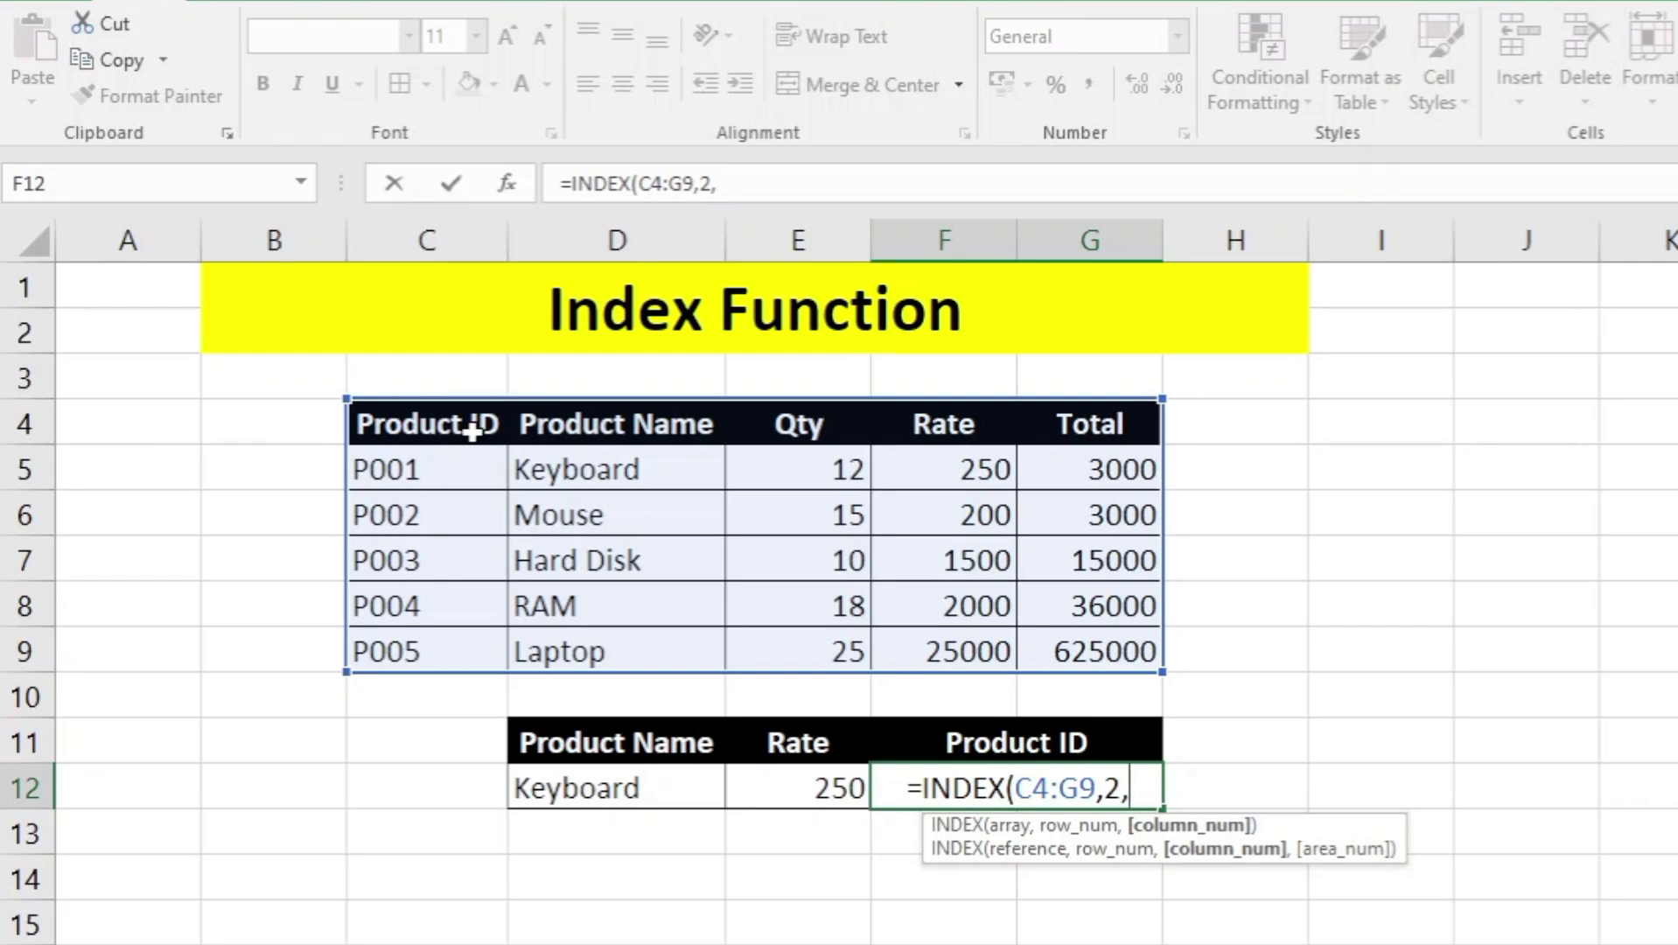
pyautogui.write('1')
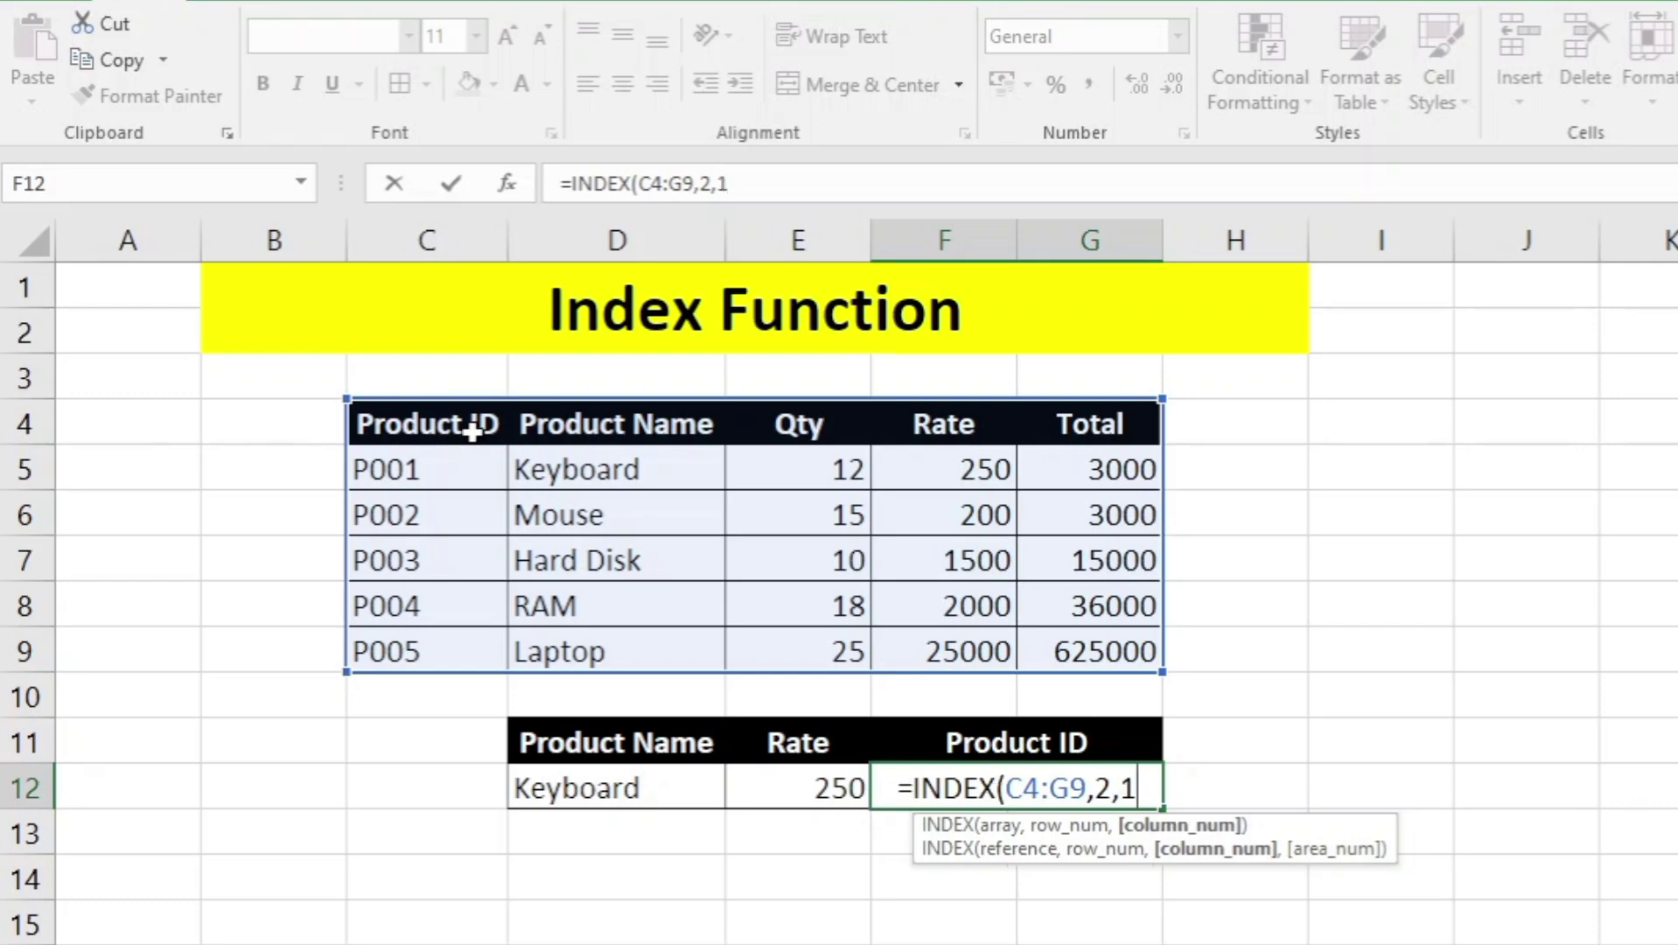
pyautogui.write(')')
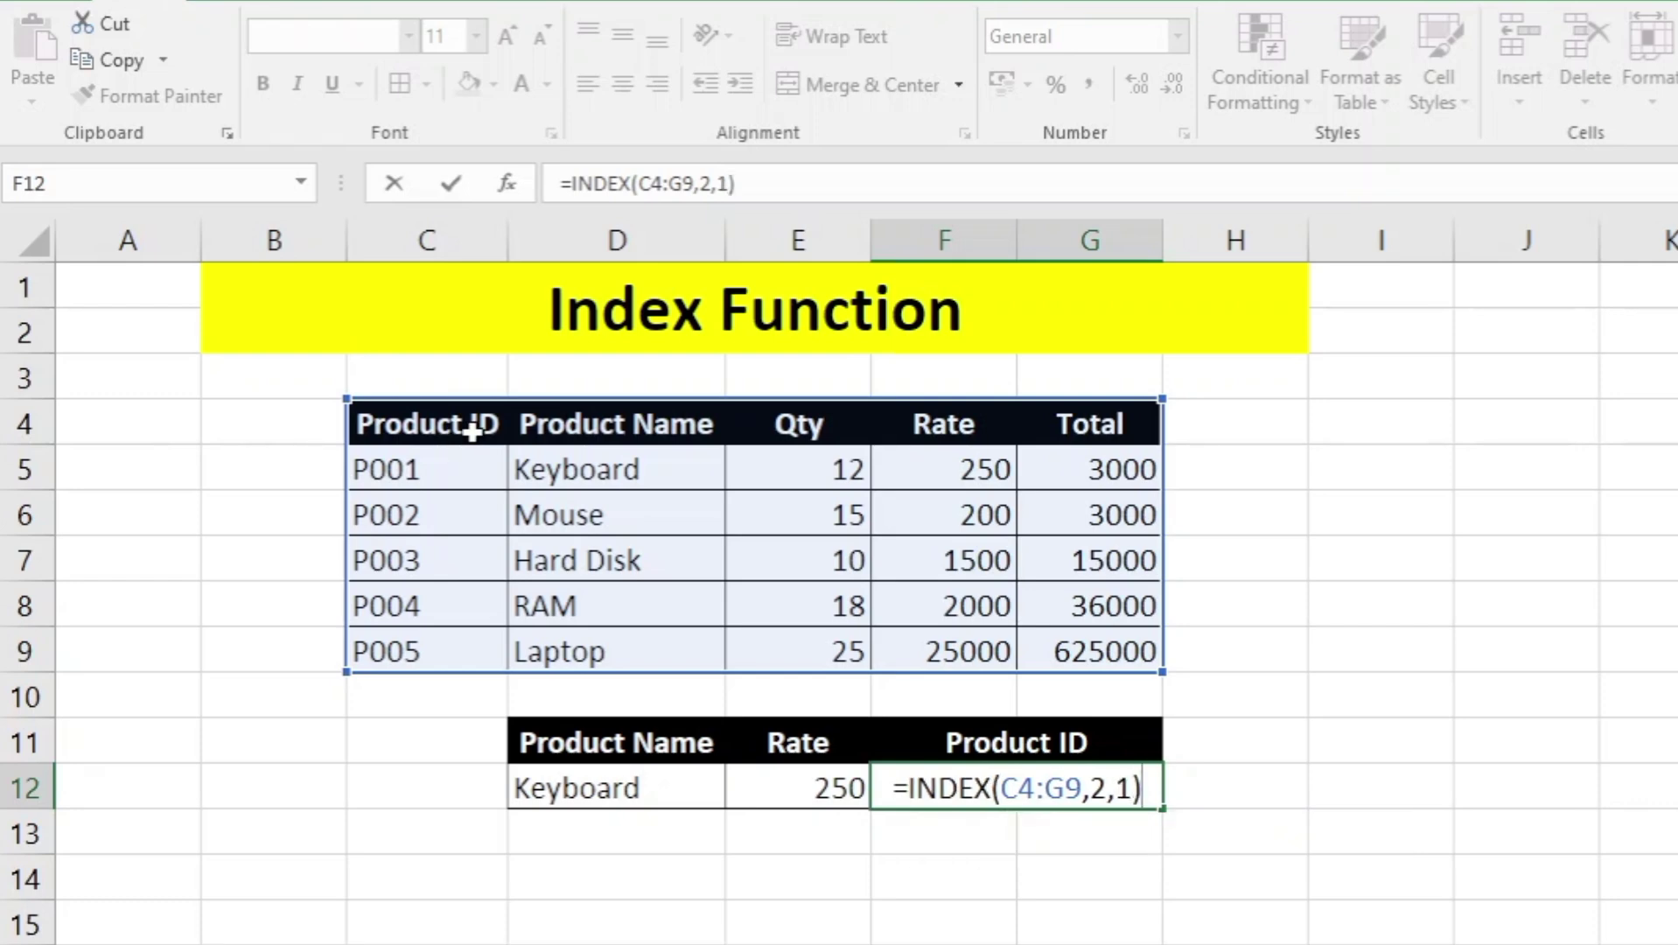
pyautogui.press('Return')
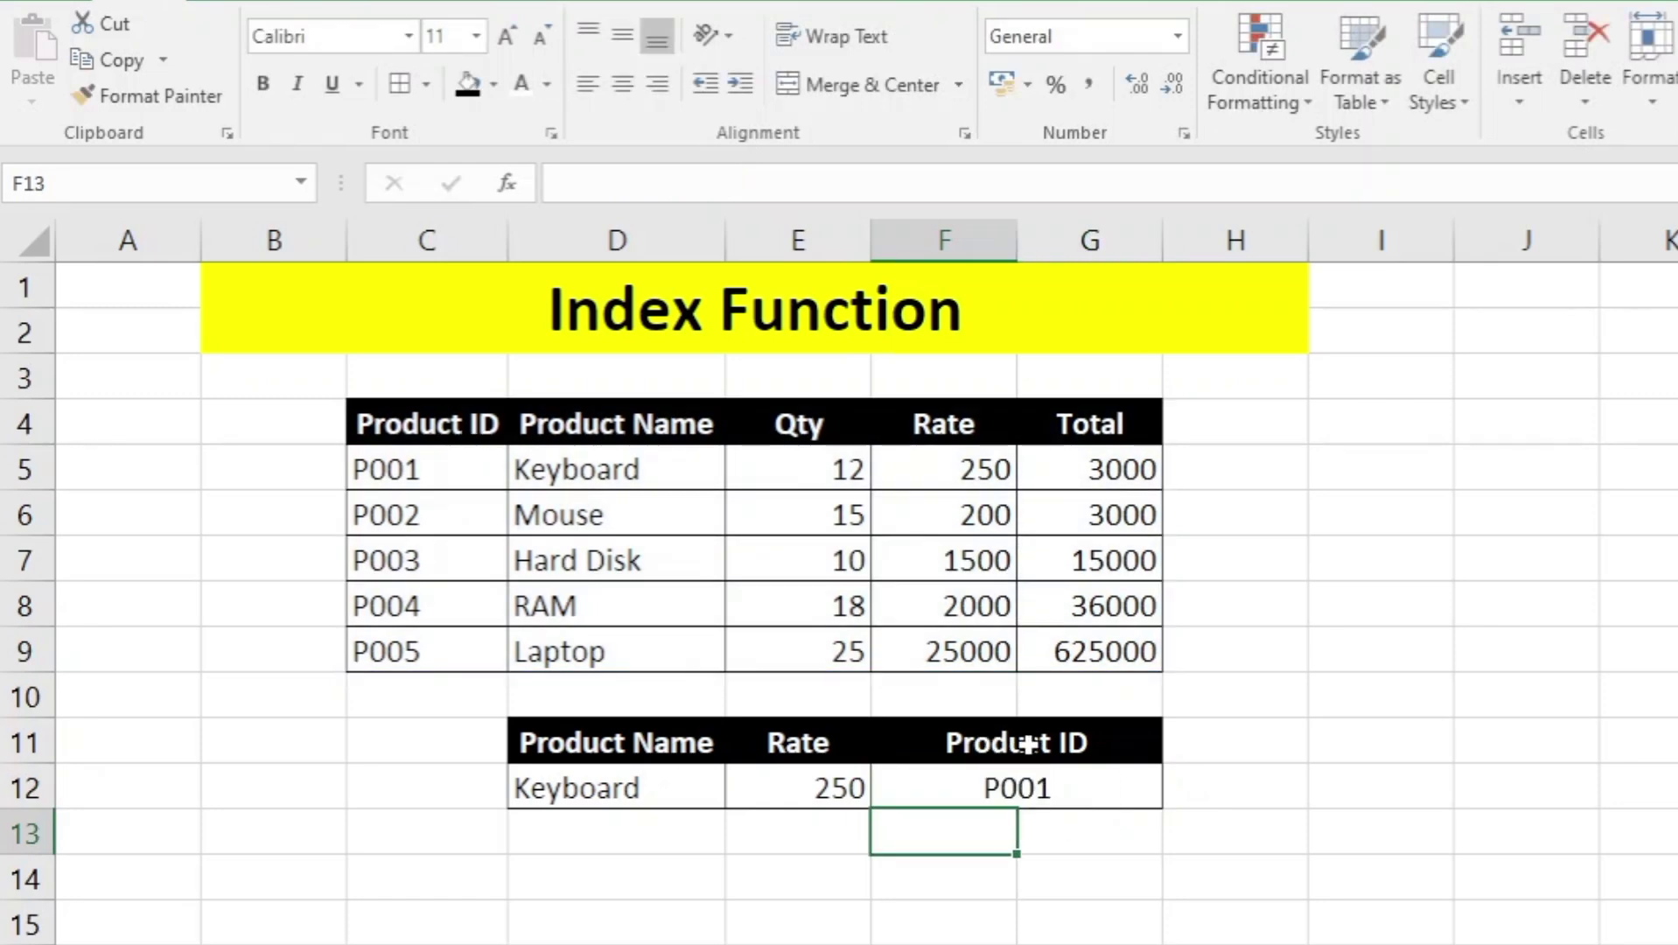
pyautogui.click(1068, 783)
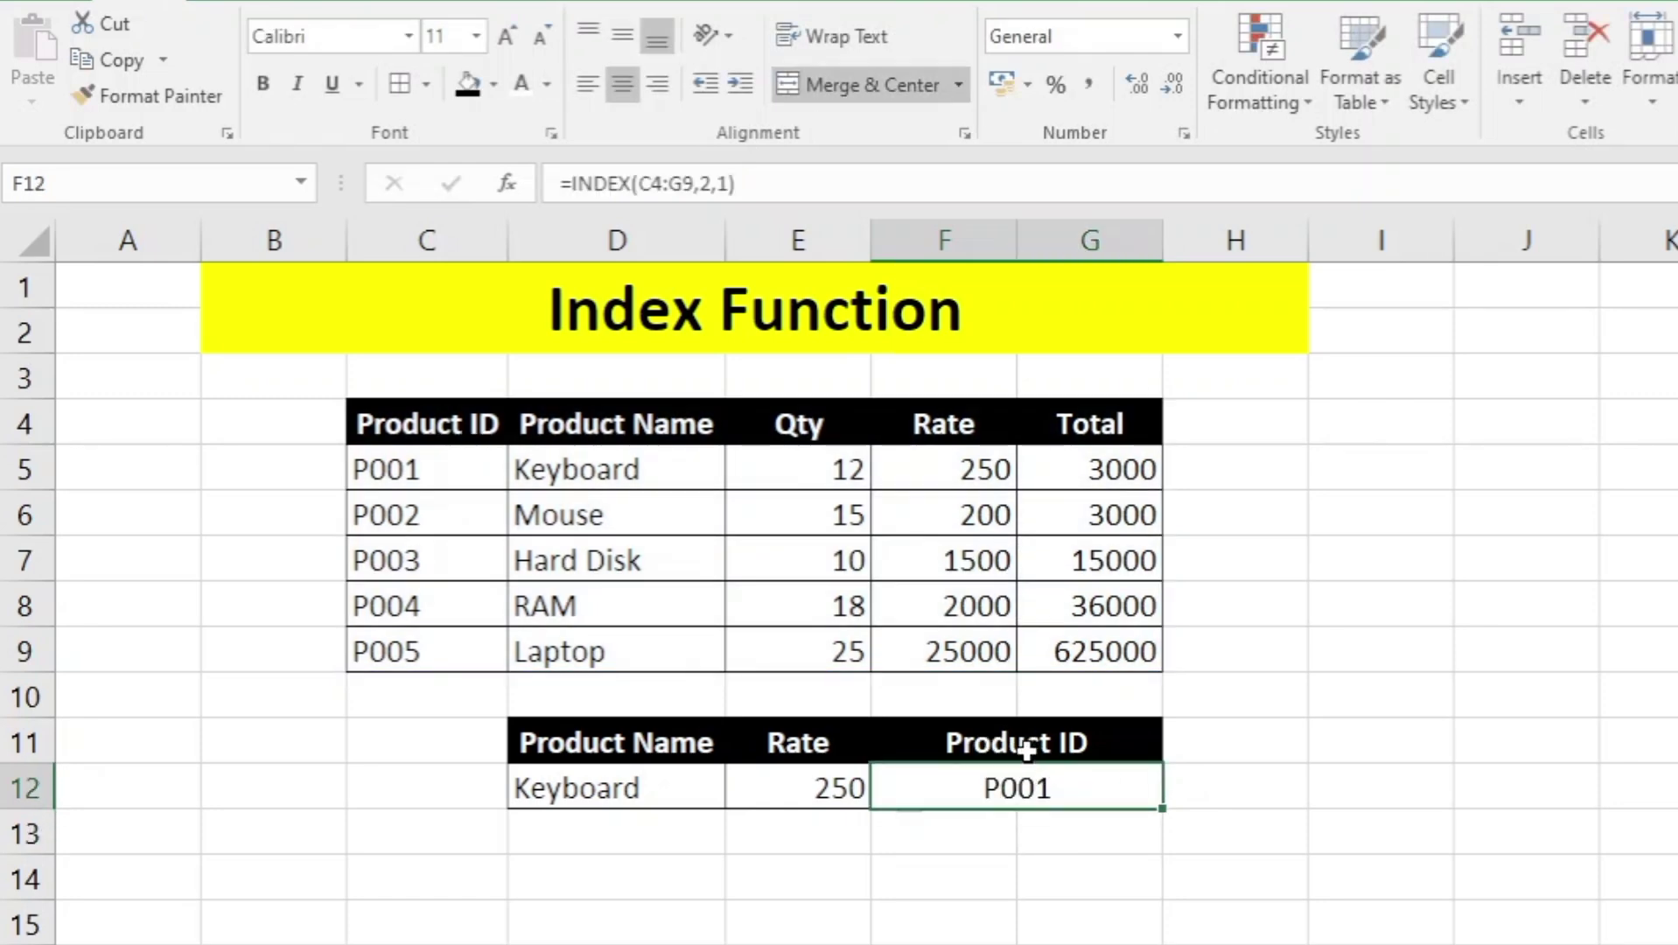